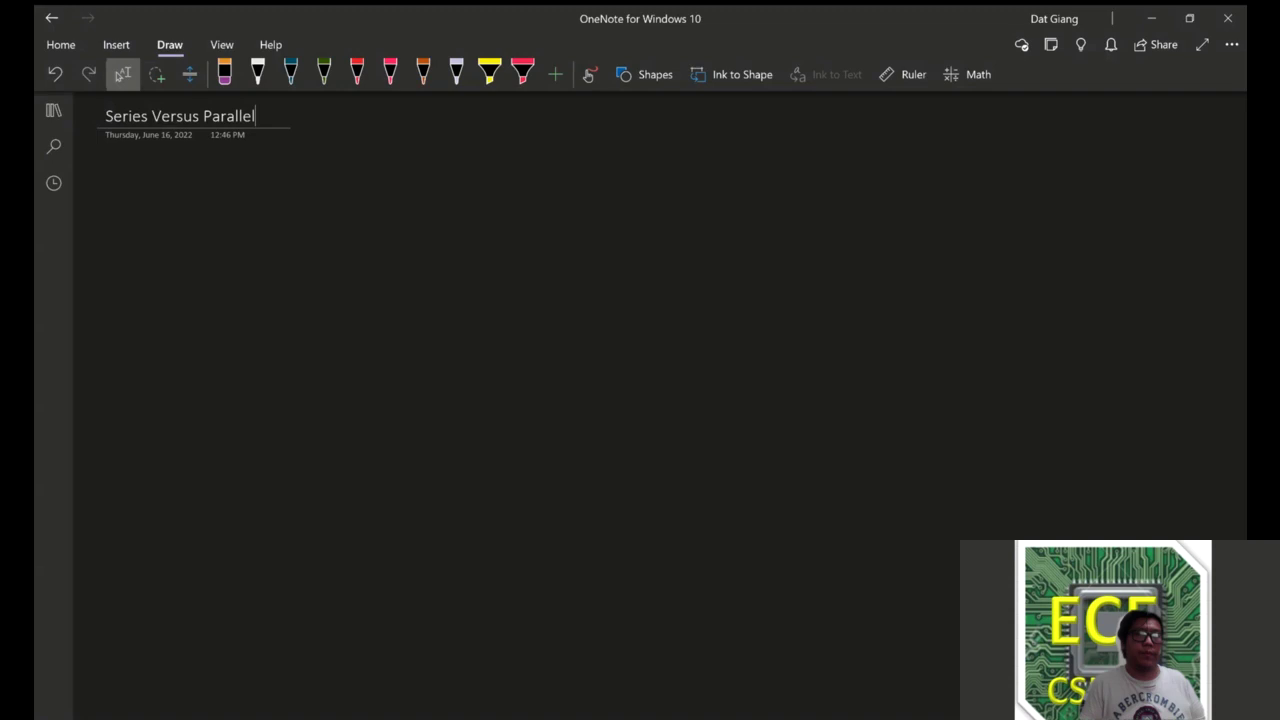
- Pick the white pen from the Draw tab's pen gallery
click(257, 72)
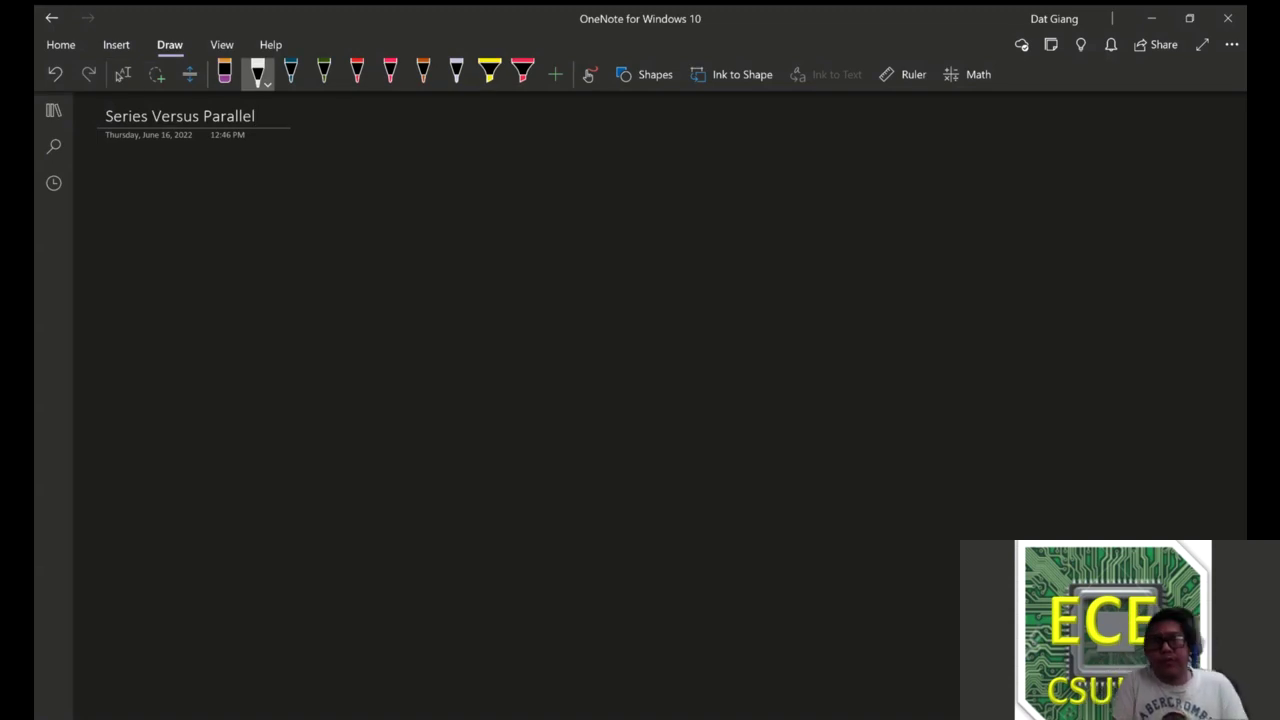
- Draw two wired boxes with a node dot labelled 'simple node', then three chained boxes below
drag(118, 212, 150, 221)
mouse_move(153, 196)
mouse_down()
mouse_move(185, 190)
mouse_move(185, 218)
mouse_move(148, 220)
mouse_move(223, 199)
mouse_move(225, 217)
mouse_move(262, 187)
mouse_move(263, 216)
mouse_move(226, 216)
mouse_move(268, 215)
mouse_up()
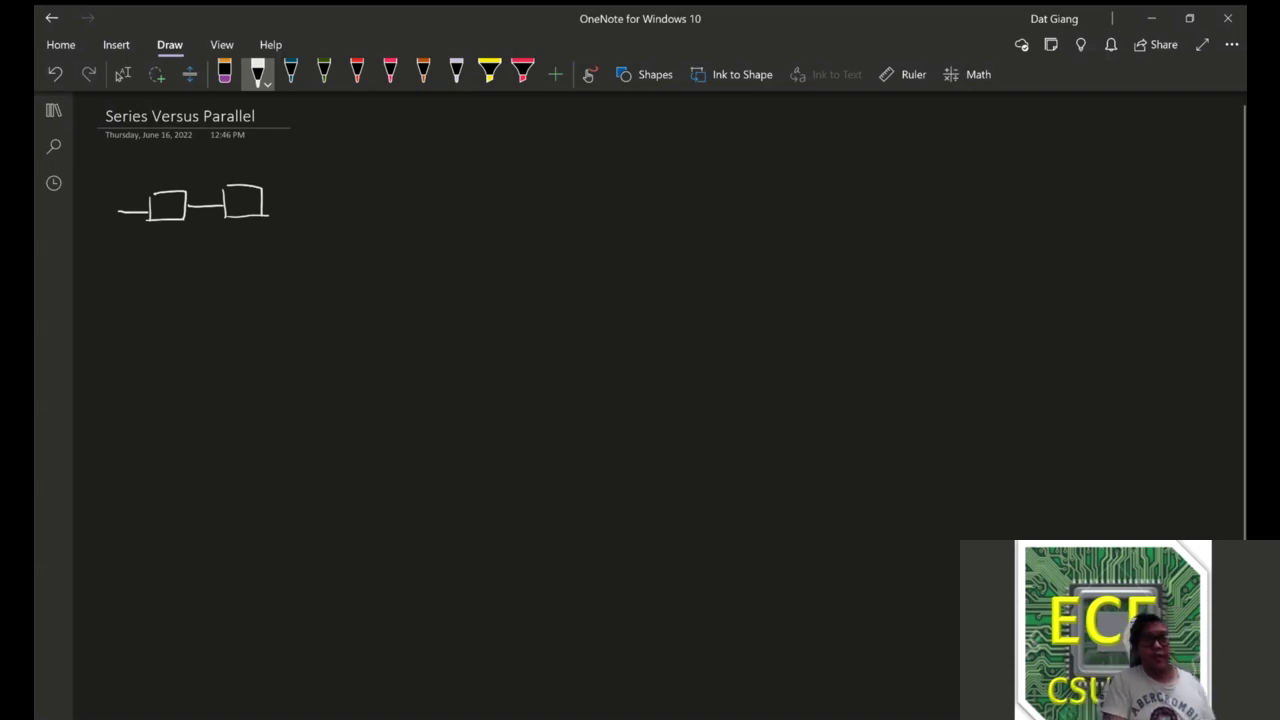
drag(262, 205, 297, 204)
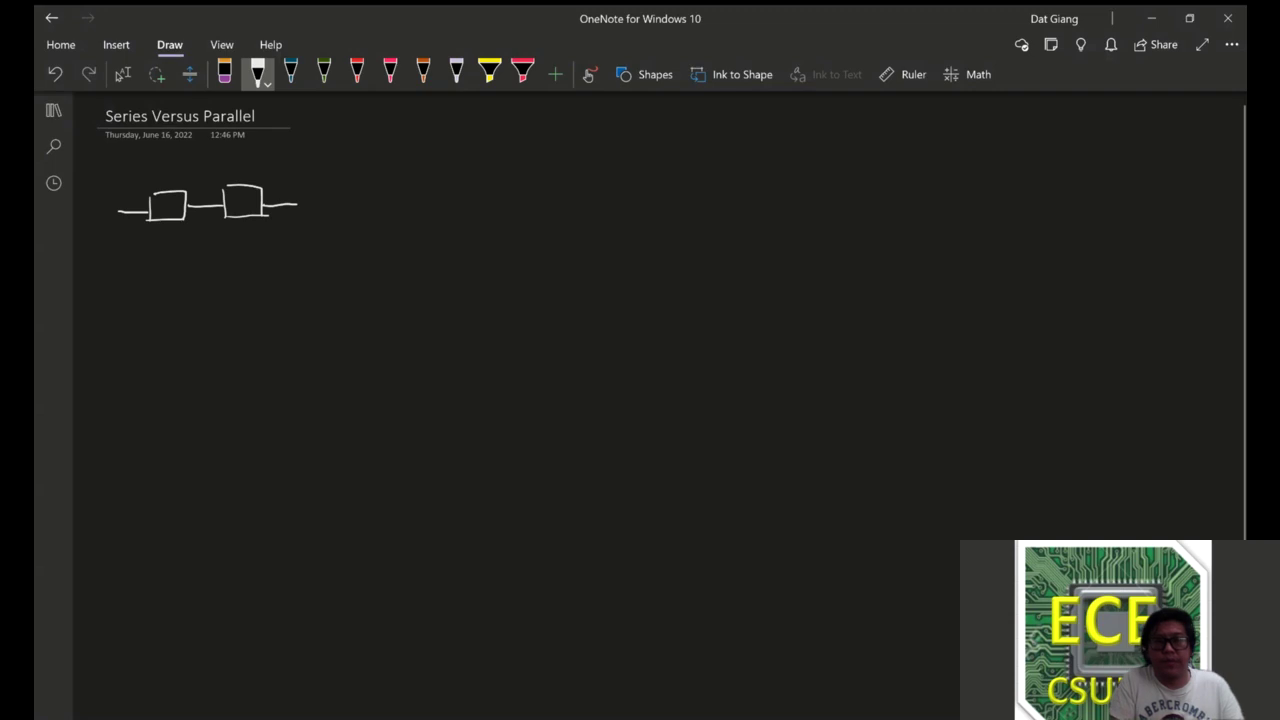
click(204, 205)
mouse_move(205, 208)
mouse_down()
mouse_move(206, 251)
mouse_move(185, 280)
mouse_move(258, 267)
mouse_up()
drag(195, 296, 216, 292)
mouse_move(231, 292)
mouse_down()
mouse_move(234, 276)
mouse_move(235, 301)
mouse_up()
drag(238, 294, 249, 298)
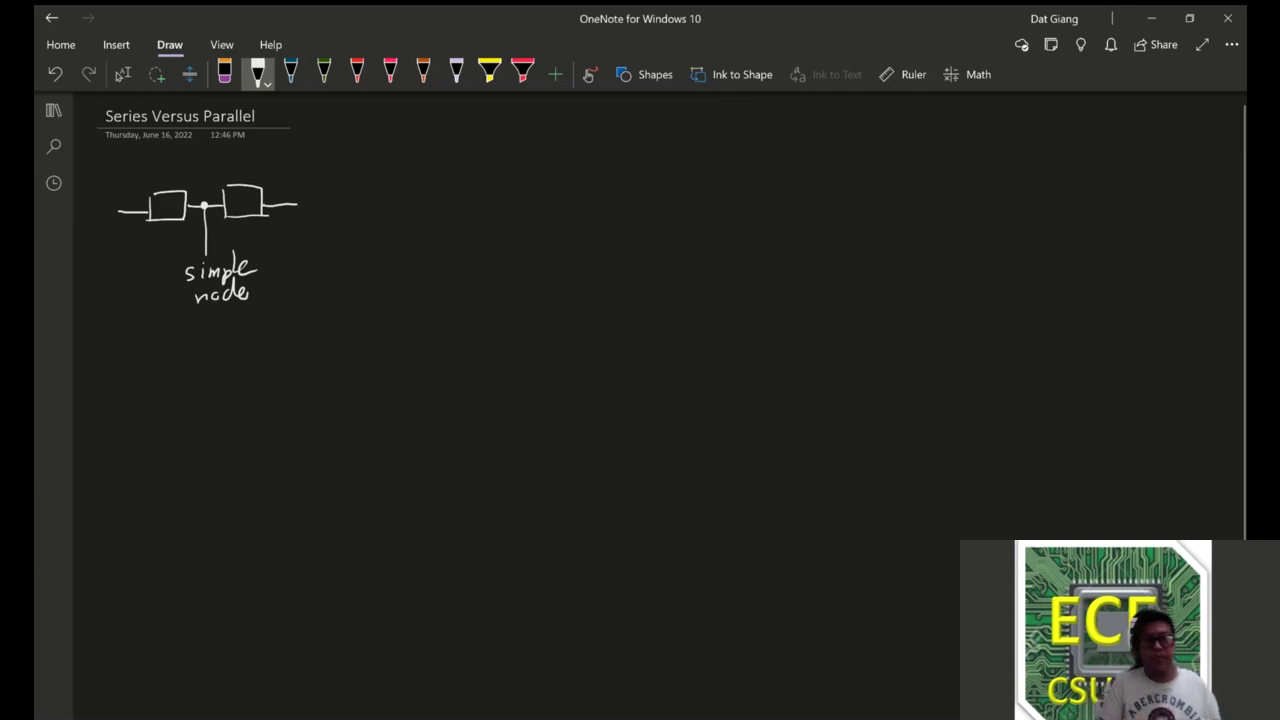
mouse_move(135, 367)
mouse_down()
mouse_move(166, 367)
mouse_move(168, 352)
mouse_move(194, 377)
mouse_move(220, 361)
mouse_move(222, 376)
mouse_move(252, 374)
mouse_up()
mouse_move(253, 358)
mouse_down()
mouse_move(282, 357)
mouse_move(285, 374)
mouse_move(346, 356)
mouse_move(345, 372)
mouse_move(372, 371)
mouse_up()
- Add a fourth box, node dots and circled box pairs, then write 'series' below the chain
drag(372, 354, 404, 352)
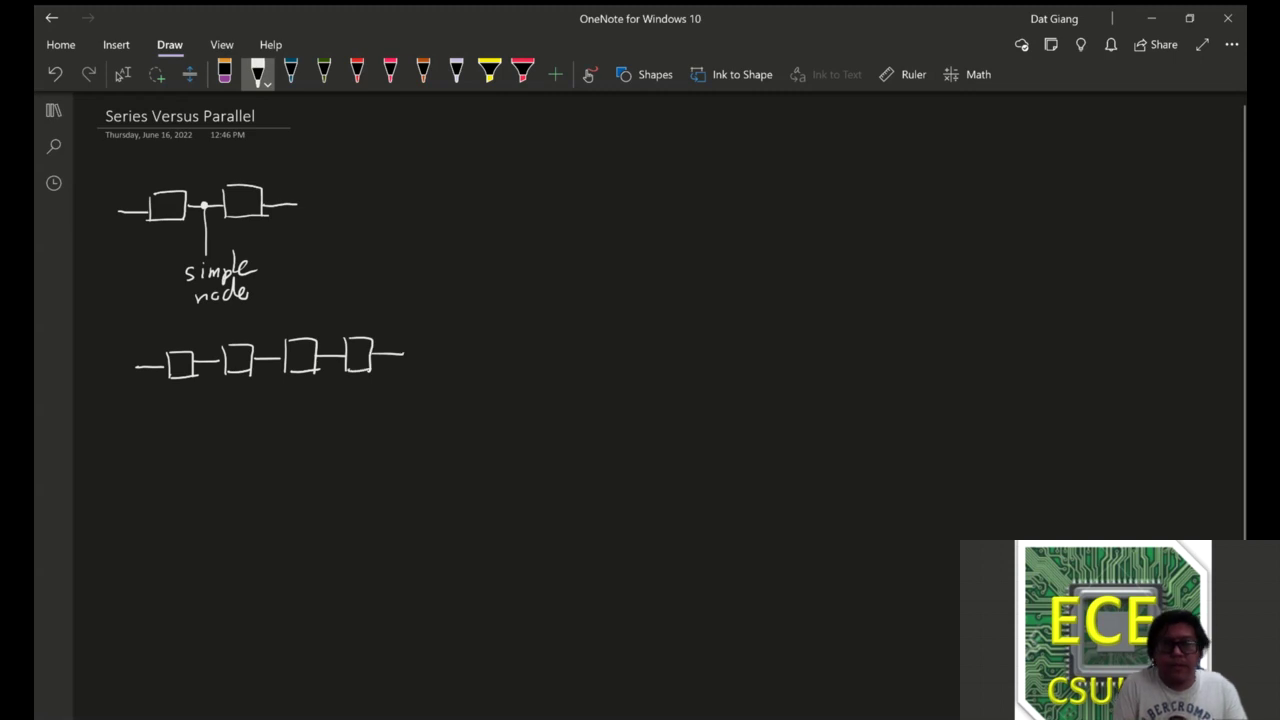
mouse_move(206, 360)
mouse_down()
mouse_move(244, 333)
mouse_move(165, 345)
mouse_move(175, 387)
mouse_move(265, 365)
mouse_move(262, 326)
mouse_up()
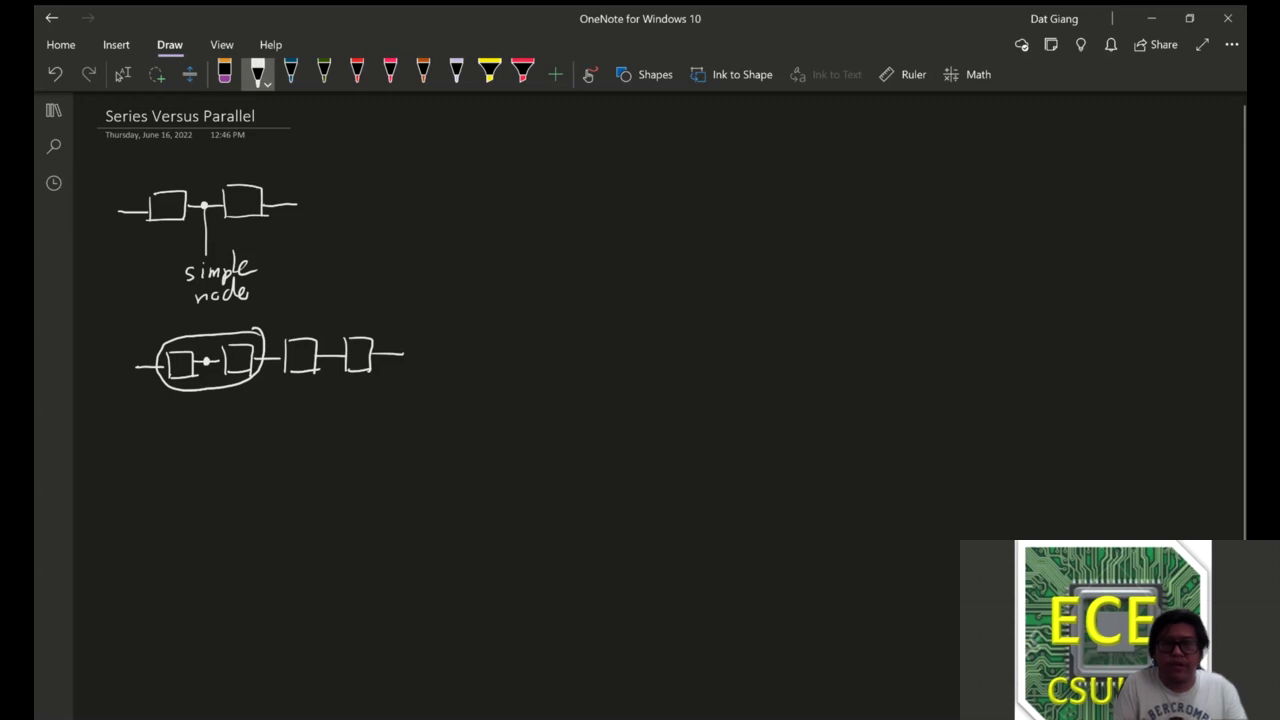
drag(266, 358, 270, 354)
mouse_move(318, 330)
mouse_down()
mouse_move(252, 340)
mouse_move(320, 375)
mouse_move(322, 336)
mouse_move(330, 353)
mouse_move(384, 338)
mouse_move(345, 390)
mouse_move(322, 391)
mouse_up()
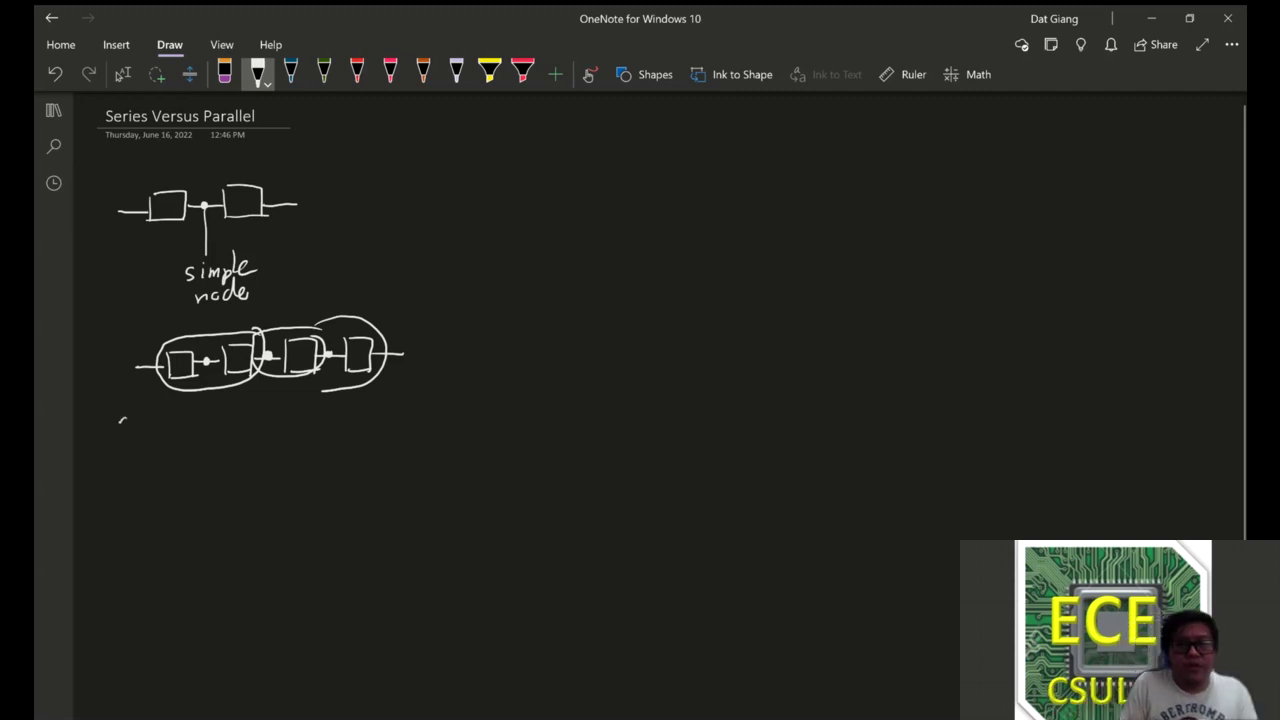
drag(122, 420, 224, 428)
- Handwrite 'back-to-back connections,' after 'series:'
mouse_move(236, 418)
mouse_down()
mouse_move(266, 428)
mouse_move(306, 408)
mouse_move(301, 421)
mouse_up()
drag(308, 410, 328, 411)
drag(336, 398, 345, 420)
mouse_move(350, 420)
mouse_down()
mouse_move(358, 410)
mouse_move(360, 421)
mouse_up()
mouse_move(370, 411)
mouse_down()
mouse_move(363, 420)
mouse_move(377, 421)
mouse_up()
mouse_move(386, 407)
mouse_down()
mouse_move(388, 421)
mouse_move(482, 414)
mouse_up()
mouse_move(486, 400)
mouse_down()
mouse_move(502, 399)
mouse_move(494, 414)
mouse_up()
mouse_move(500, 400)
mouse_down()
mouse_move(500, 412)
mouse_move(520, 410)
mouse_up()
drag(530, 400, 526, 412)
drag(540, 408, 572, 402)
drag(577, 402, 590, 408)
drag(580, 394, 622, 410)
- Write 'without' and underline it twice
drag(636, 374, 634, 410)
drag(626, 390, 648, 388)
drag(550, 416, 638, 410)
drag(548, 421, 630, 418)
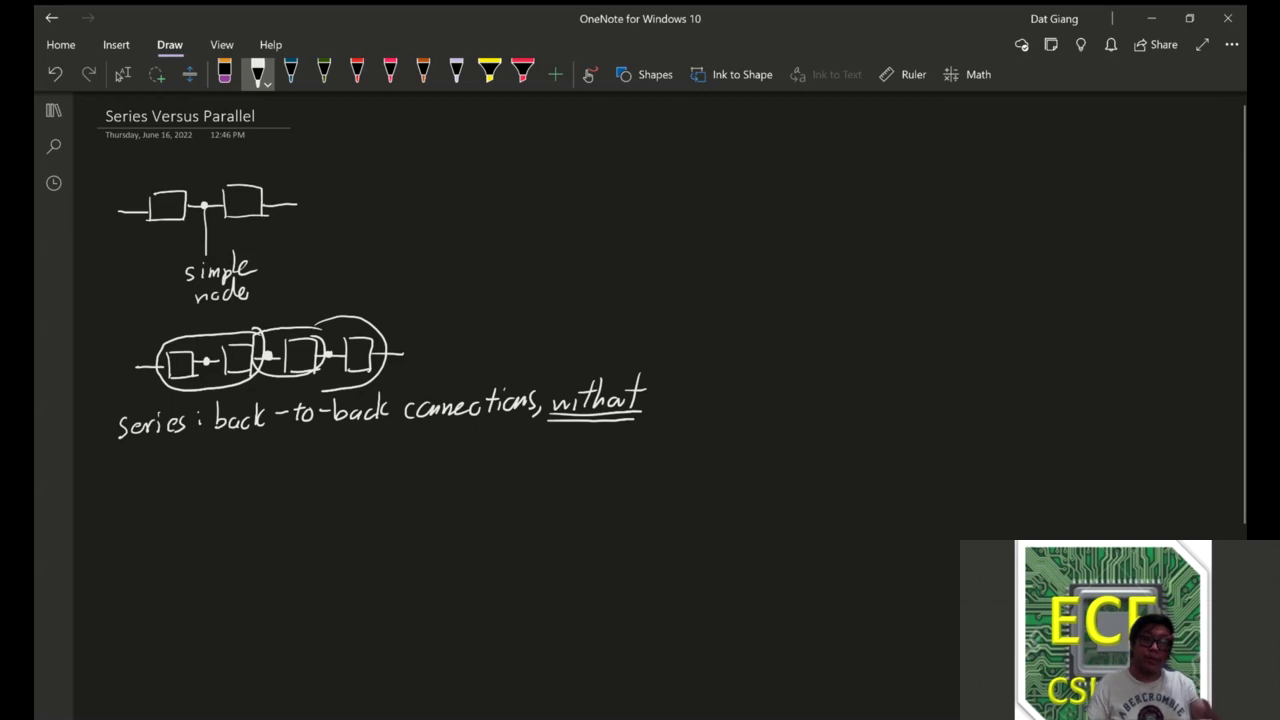
- Finish the definition with 'branching in between the elements' on the next line
mouse_move(122, 448)
mouse_down()
mouse_move(134, 464)
mouse_move(146, 457)
mouse_up()
mouse_move(155, 458)
mouse_down()
mouse_move(230, 470)
mouse_move(280, 458)
mouse_up()
mouse_move(300, 428)
mouse_down()
mouse_move(312, 454)
mouse_move(362, 448)
mouse_up()
drag(362, 446, 386, 446)
drag(386, 440, 420, 452)
click(417, 440)
mouse_move(412, 436)
mouse_down()
mouse_move(432, 434)
mouse_move(442, 452)
mouse_up()
drag(444, 446, 554, 446)
mouse_move(538, 430)
mouse_down()
mouse_move(566, 428)
mouse_move(558, 448)
mouse_up()
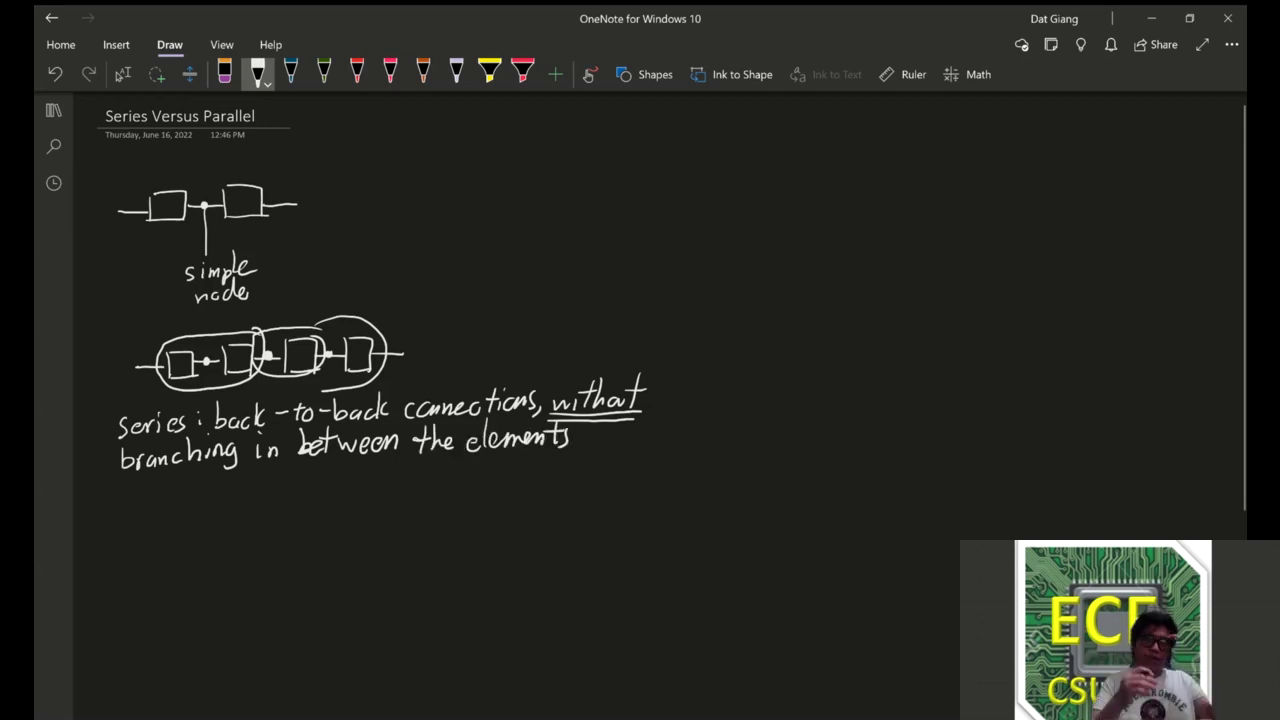
click(122, 74)
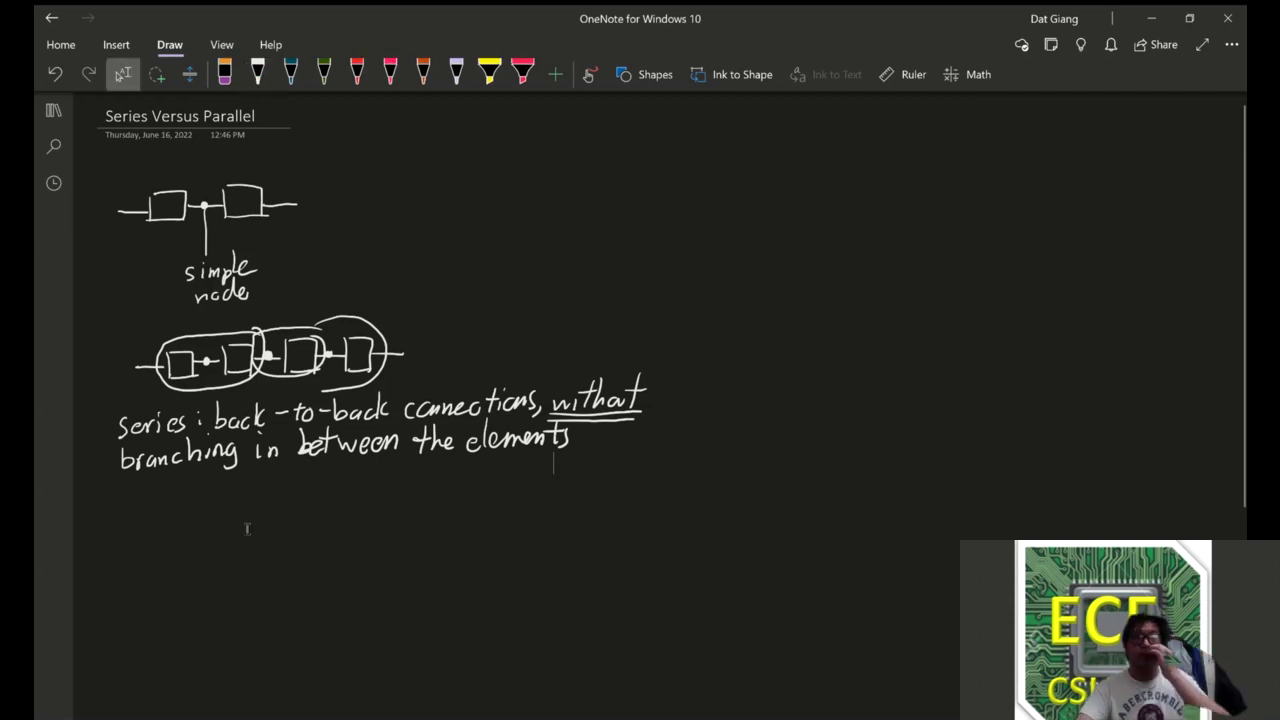
- Sketch a branched five-box circuit below the series definition
scroll(251, 349, down, 3)
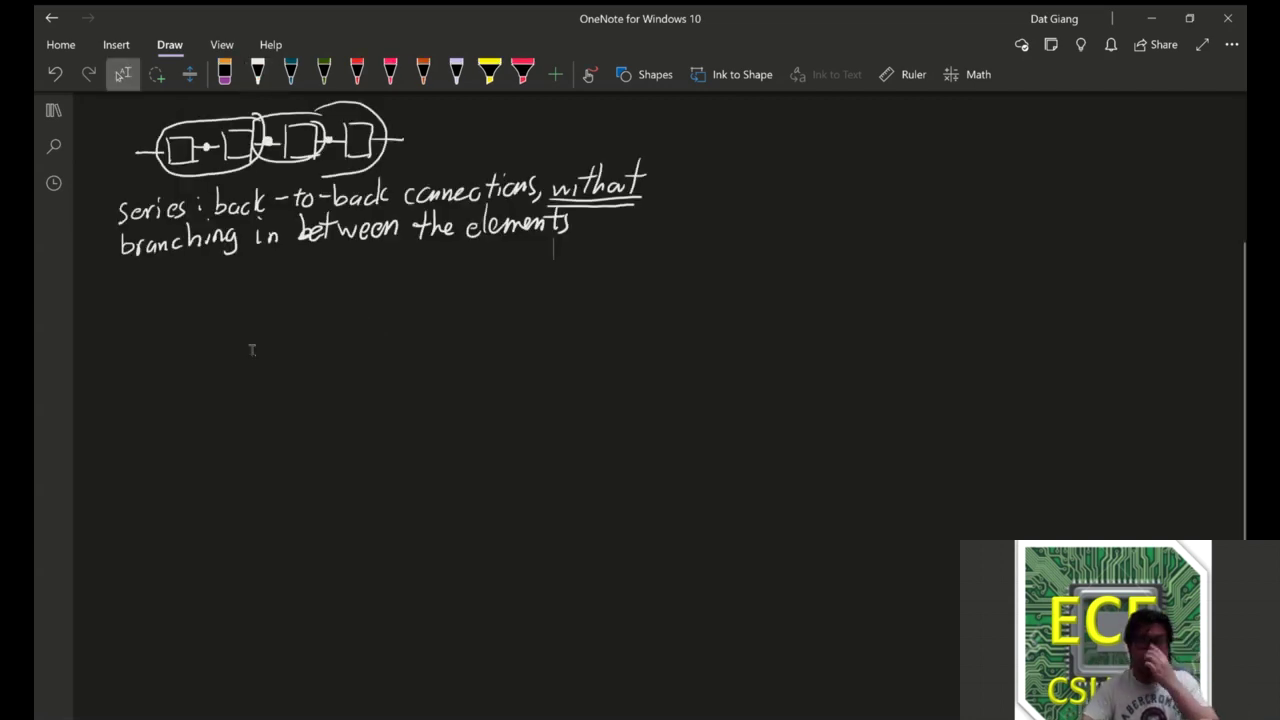
mouse_move(137, 328)
mouse_down()
mouse_move(210, 345)
mouse_move(266, 322)
mouse_move(268, 340)
mouse_move(305, 338)
mouse_move(351, 312)
mouse_up()
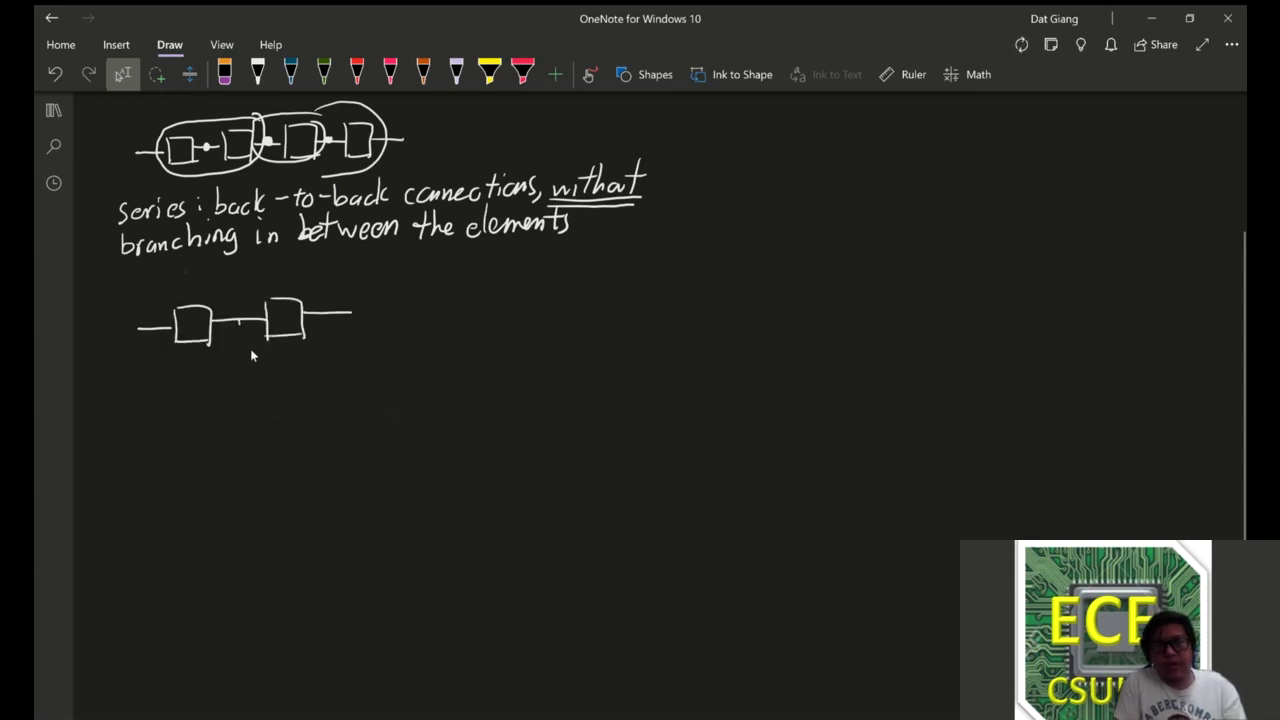
mouse_move(223, 357)
mouse_down()
mouse_move(252, 392)
mouse_move(257, 358)
mouse_move(240, 432)
mouse_up()
mouse_move(140, 330)
mouse_down()
mouse_move(160, 402)
mouse_move(126, 370)
mouse_move(144, 370)
mouse_move(180, 437)
mouse_move(364, 425)
mouse_up()
mouse_move(350, 313)
mouse_down()
mouse_move(350, 348)
mouse_move(328, 382)
mouse_move(378, 352)
mouse_move(361, 420)
mouse_up()
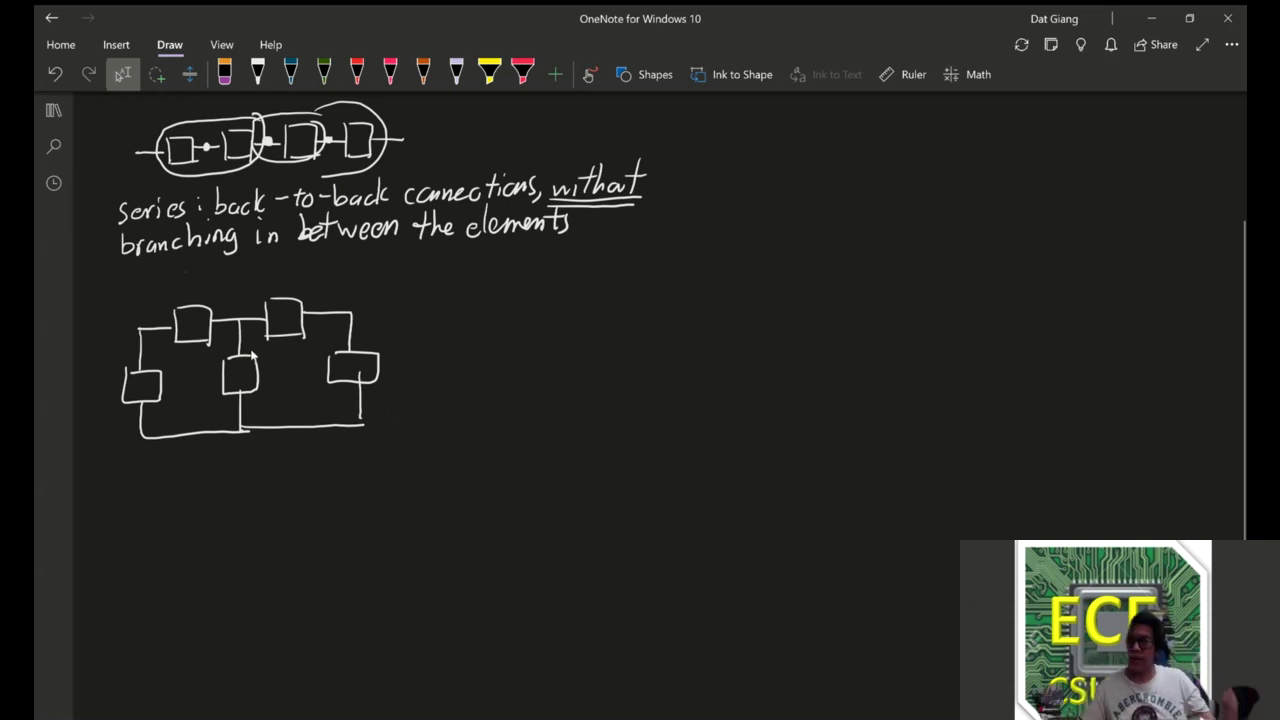
- Add junction dots and circle the circuit's left and right branches
click(257, 74)
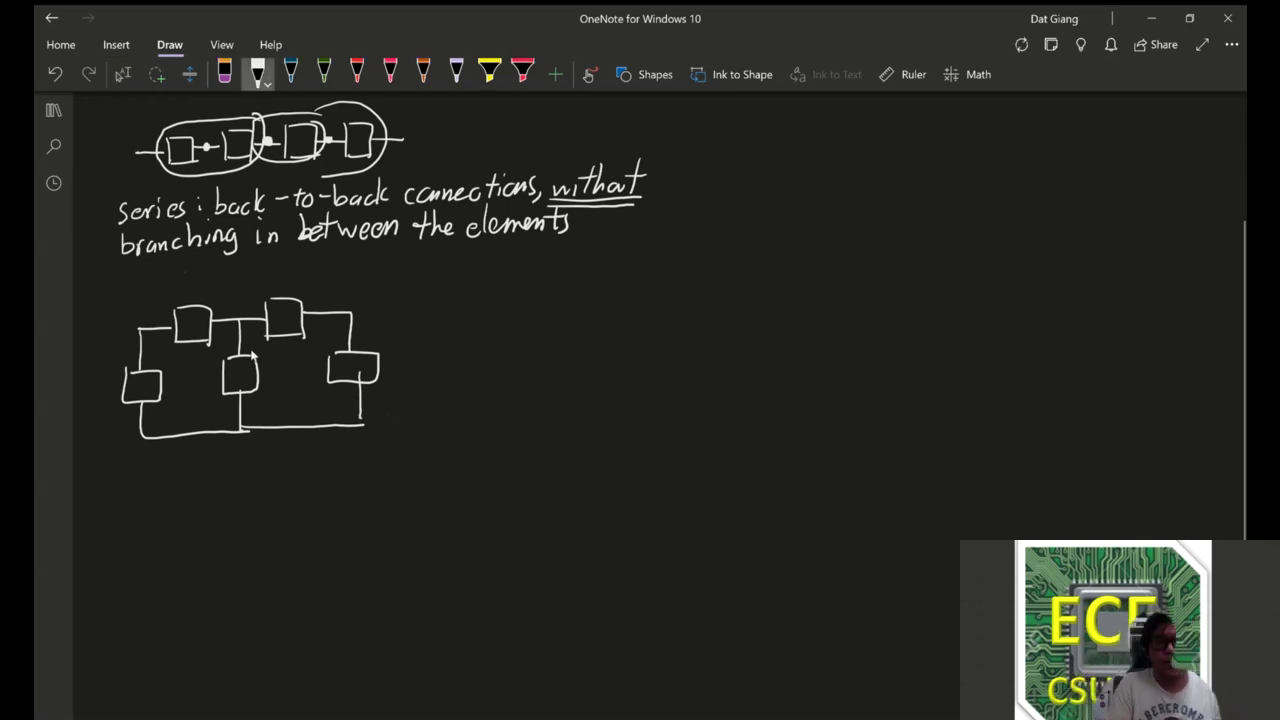
drag(350, 313, 350, 316)
mouse_move(292, 273)
mouse_down()
mouse_move(259, 296)
mouse_move(298, 382)
mouse_move(356, 392)
mouse_move(308, 273)
mouse_up()
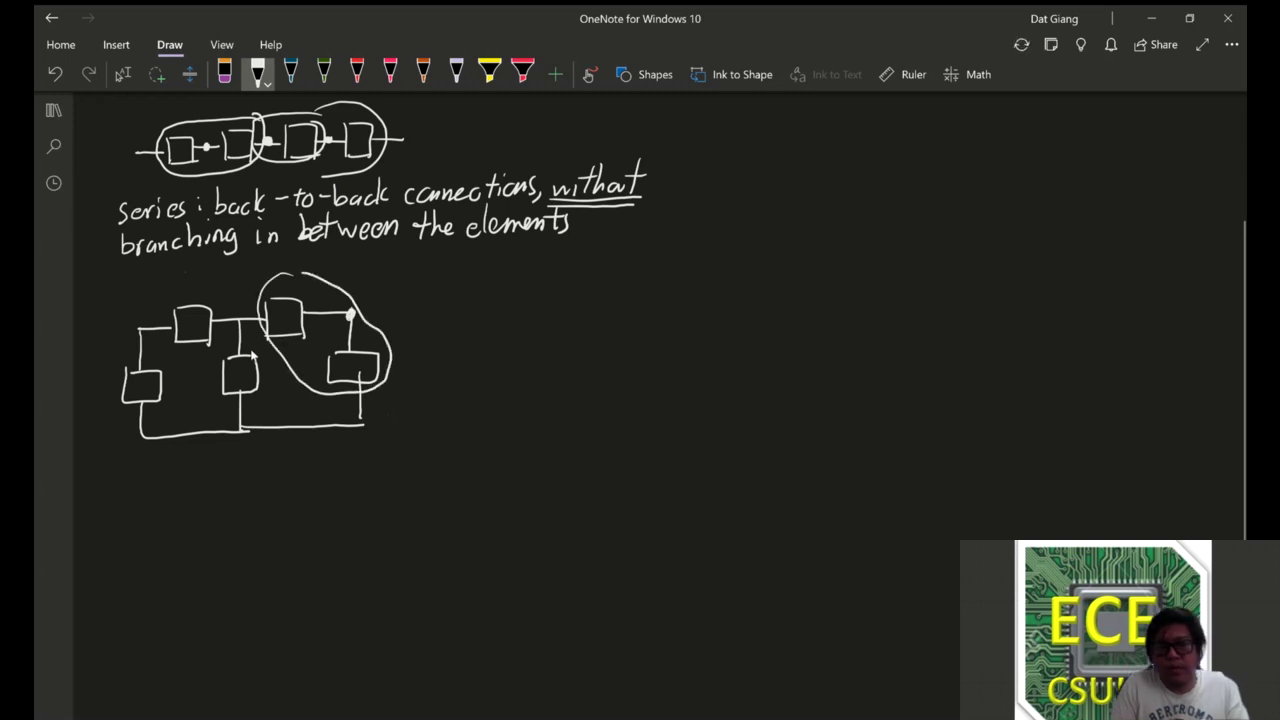
drag(137, 326, 138, 328)
mouse_move(208, 282)
mouse_down()
mouse_move(168, 292)
mouse_move(106, 380)
mouse_move(162, 399)
mouse_move(226, 322)
mouse_move(210, 282)
mouse_up()
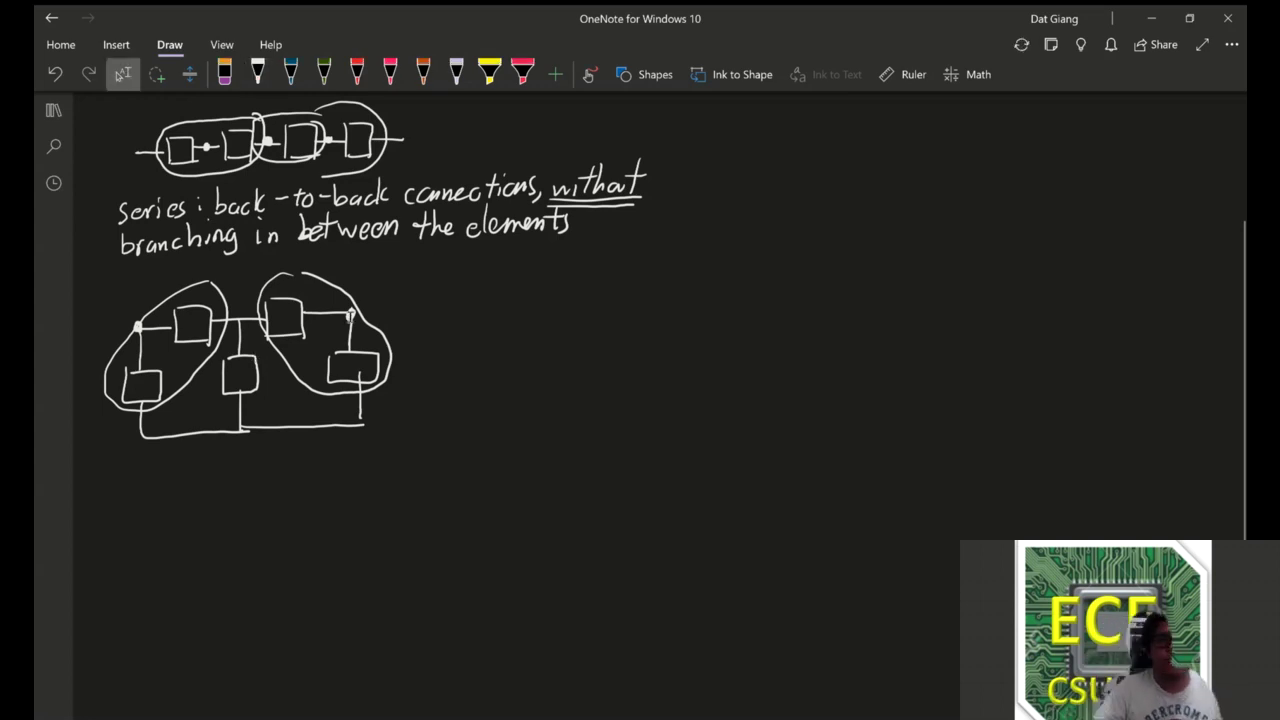
scroll(383, 351, down, 3)
key(Escape)
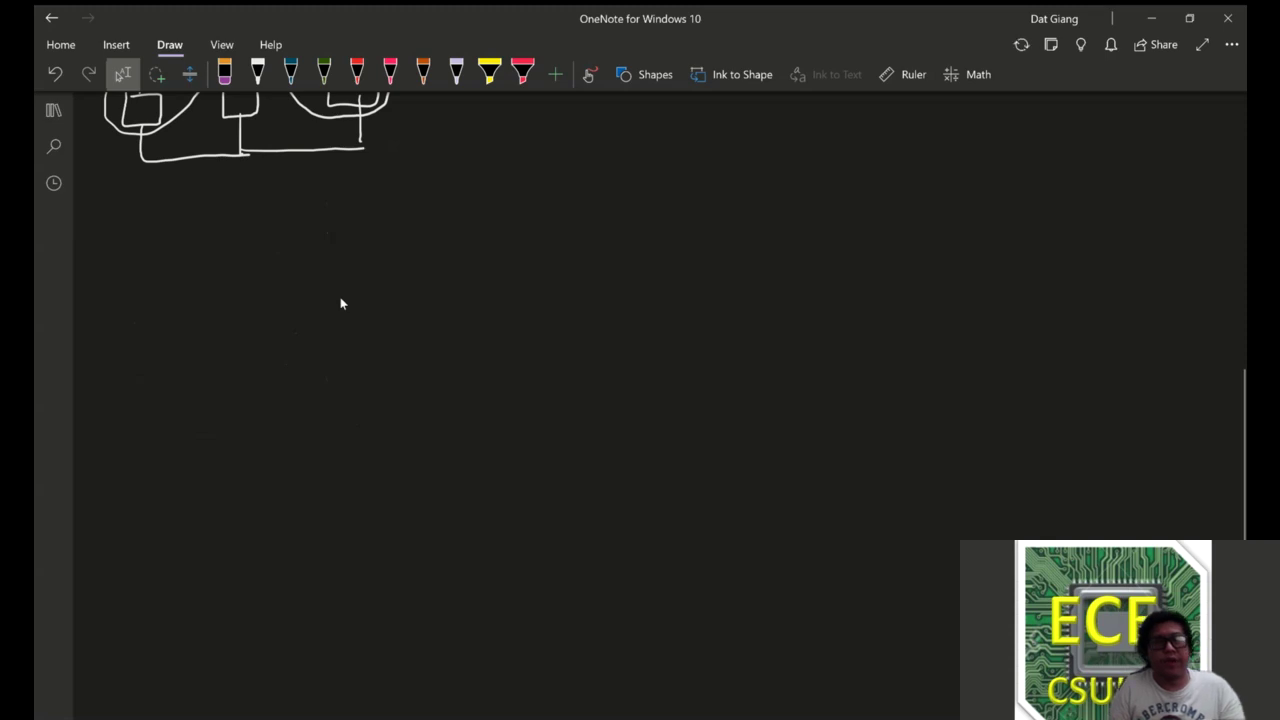
key(alt+d)
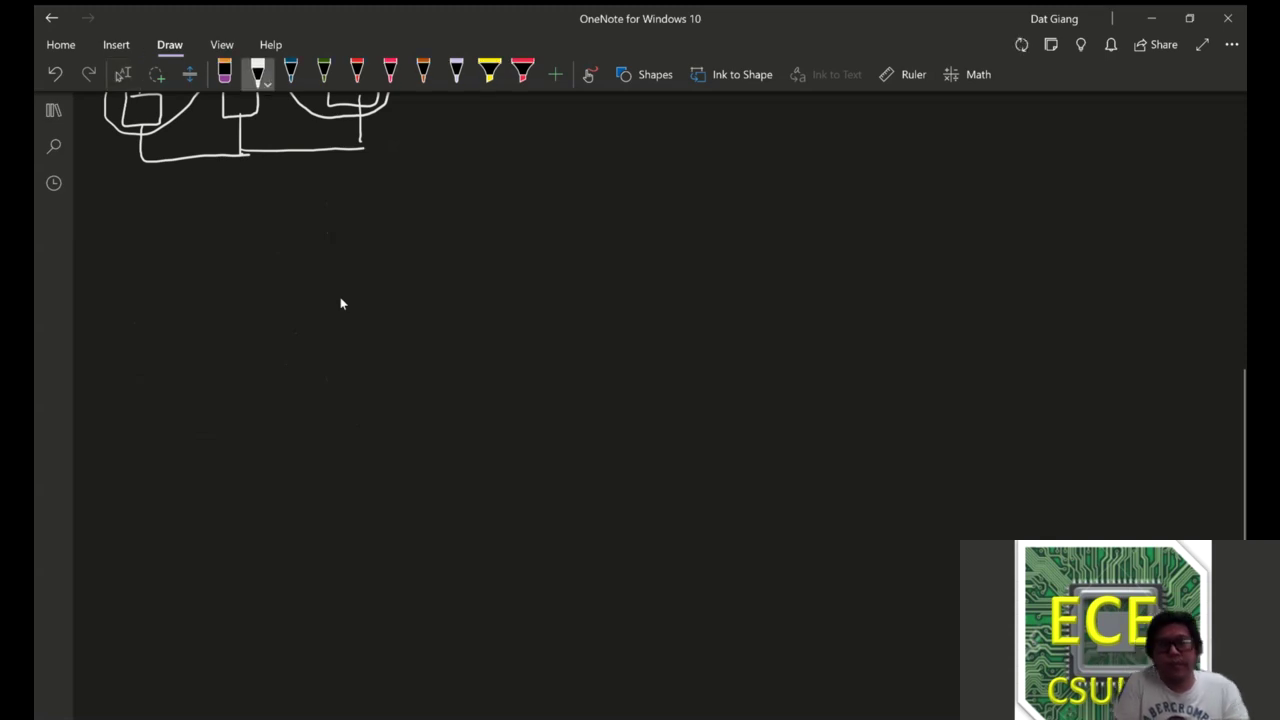
- Draw a three-box parallel sketch, loop its top and bottom wires, and label it '→parallel'
mouse_move(145, 242)
mouse_down()
mouse_move(162, 298)
mouse_move(163, 268)
mouse_move(135, 268)
mouse_up()
mouse_move(143, 298)
mouse_down()
mouse_move(143, 331)
mouse_move(202, 325)
mouse_up()
mouse_move(147, 239)
mouse_down()
mouse_move(201, 238)
mouse_move(215, 296)
mouse_move(188, 266)
mouse_move(200, 324)
mouse_up()
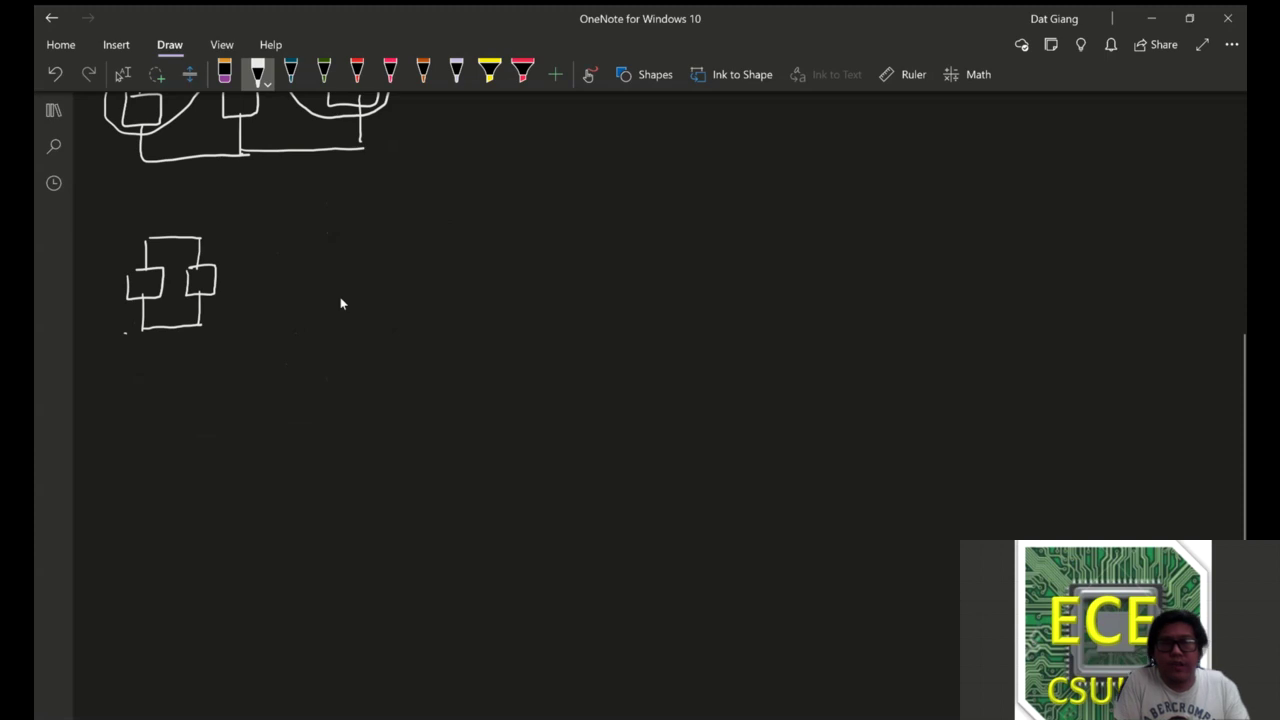
mouse_move(208, 233)
mouse_down()
mouse_move(134, 240)
mouse_move(210, 242)
mouse_move(212, 230)
mouse_up()
drag(212, 314, 138, 312)
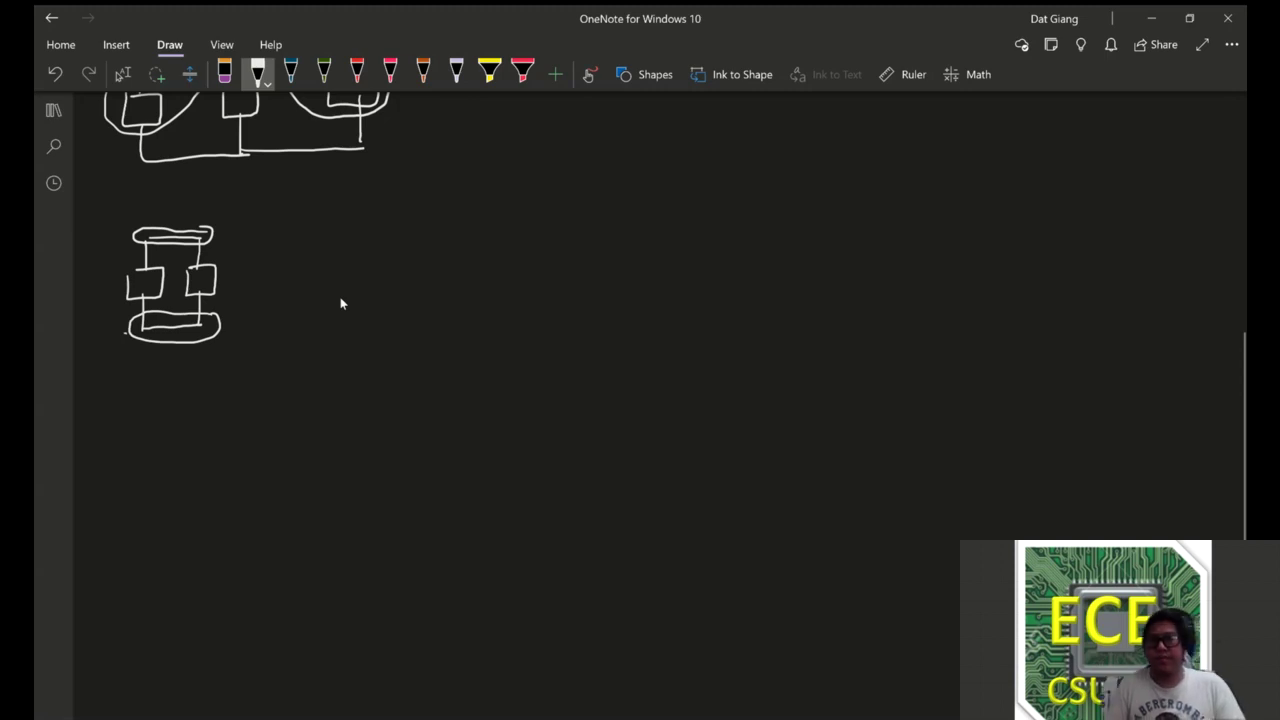
mouse_move(243, 255)
mouse_down()
mouse_move(308, 254)
mouse_move(332, 224)
mouse_move(362, 250)
mouse_up()
- Write 'Parallel: back to back of two' below the sketch
mouse_move(121, 364)
mouse_down()
mouse_move(120, 393)
mouse_move(124, 380)
mouse_up()
mouse_move(148, 374)
mouse_down()
mouse_move(150, 388)
mouse_move(160, 374)
mouse_up()
drag(172, 374, 188, 386)
drag(198, 376, 214, 382)
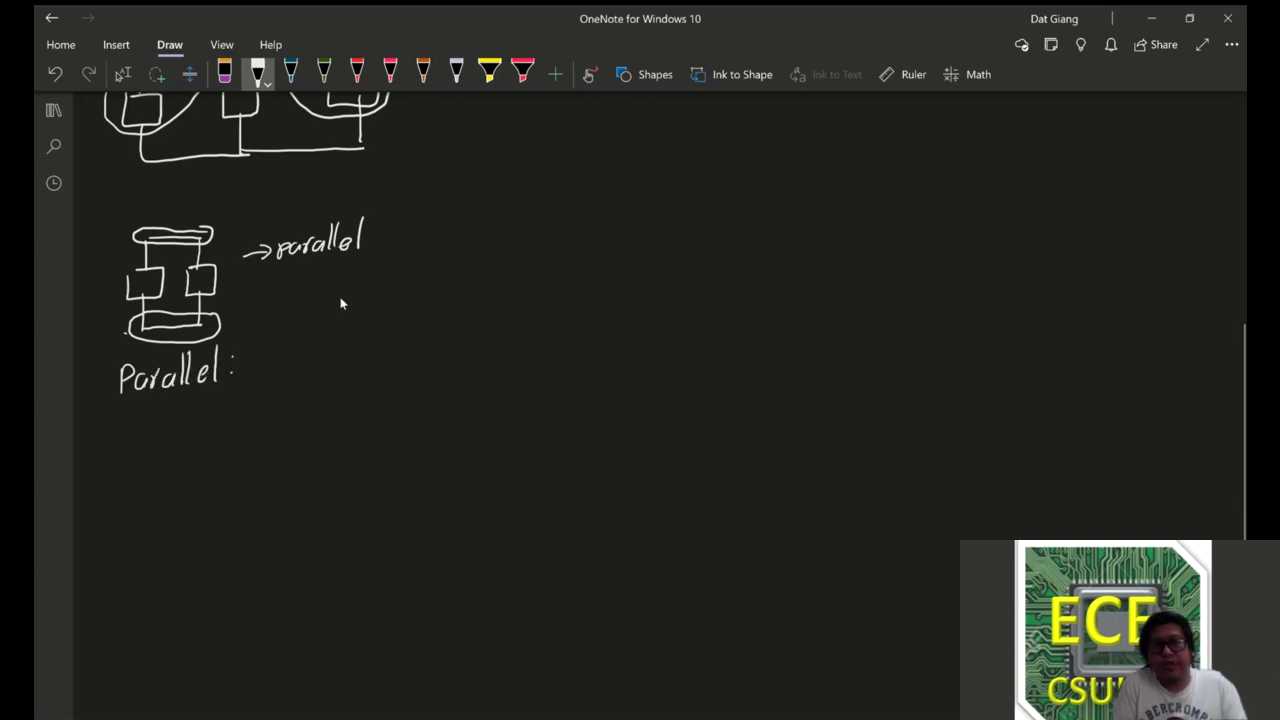
mouse_move(252, 346)
mouse_down()
mouse_move(258, 380)
mouse_move(292, 380)
mouse_up()
mouse_move(302, 342)
mouse_down()
mouse_move(312, 378)
mouse_move(342, 361)
mouse_move(332, 372)
mouse_up()
drag(346, 360, 372, 372)
drag(392, 364, 411, 372)
mouse_move(421, 358)
mouse_down()
mouse_move(422, 372)
mouse_move(452, 361)
mouse_up()
mouse_move(476, 342)
mouse_down()
mouse_move(464, 372)
mouse_move(510, 353)
mouse_move(496, 368)
mouse_up()
drag(506, 354, 533, 357)
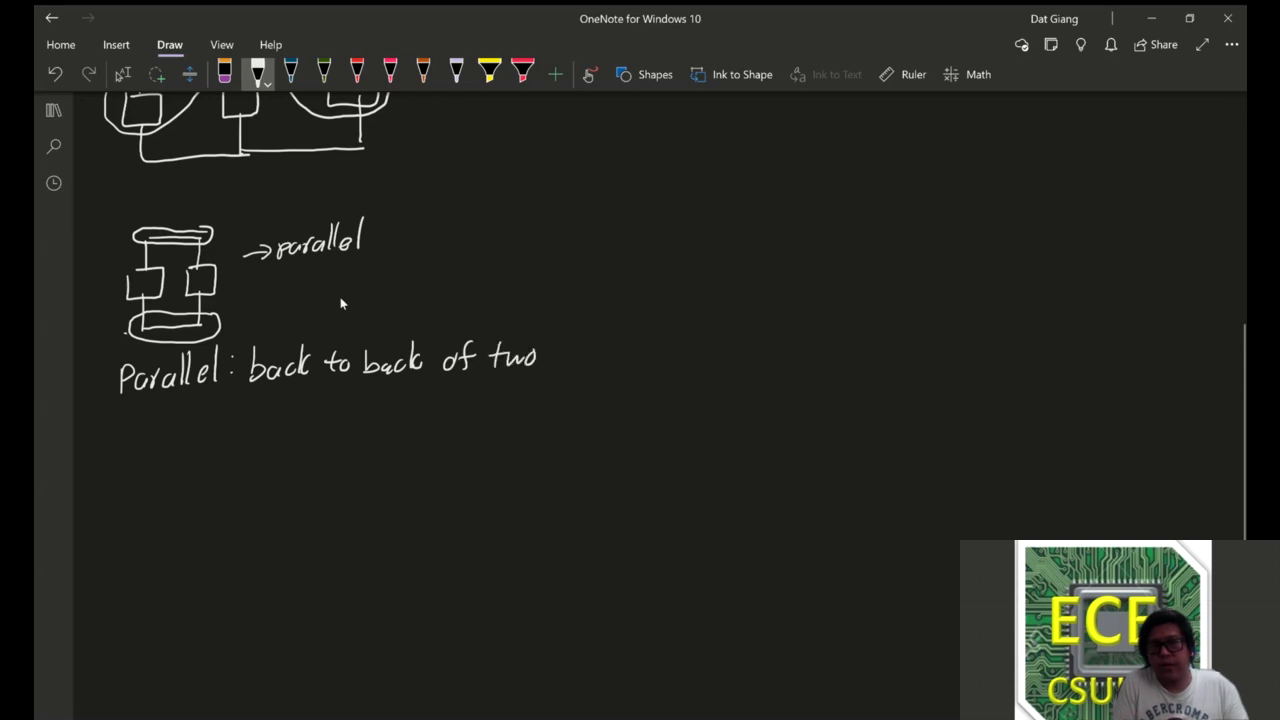
- Continue the definition with 'shared nodes' on the next line
drag(136, 406, 124, 422)
mouse_move(146, 392)
mouse_down()
mouse_move(144, 420)
mouse_move(156, 420)
mouse_up()
mouse_move(172, 404)
mouse_down()
mouse_move(175, 420)
mouse_move(192, 398)
mouse_move(210, 410)
mouse_up()
mouse_move(216, 402)
mouse_down()
mouse_move(220, 382)
mouse_move(258, 410)
mouse_move(268, 402)
mouse_up()
mouse_move(288, 404)
mouse_down()
mouse_move(298, 382)
mouse_move(306, 408)
mouse_up()
drag(318, 394, 310, 410)
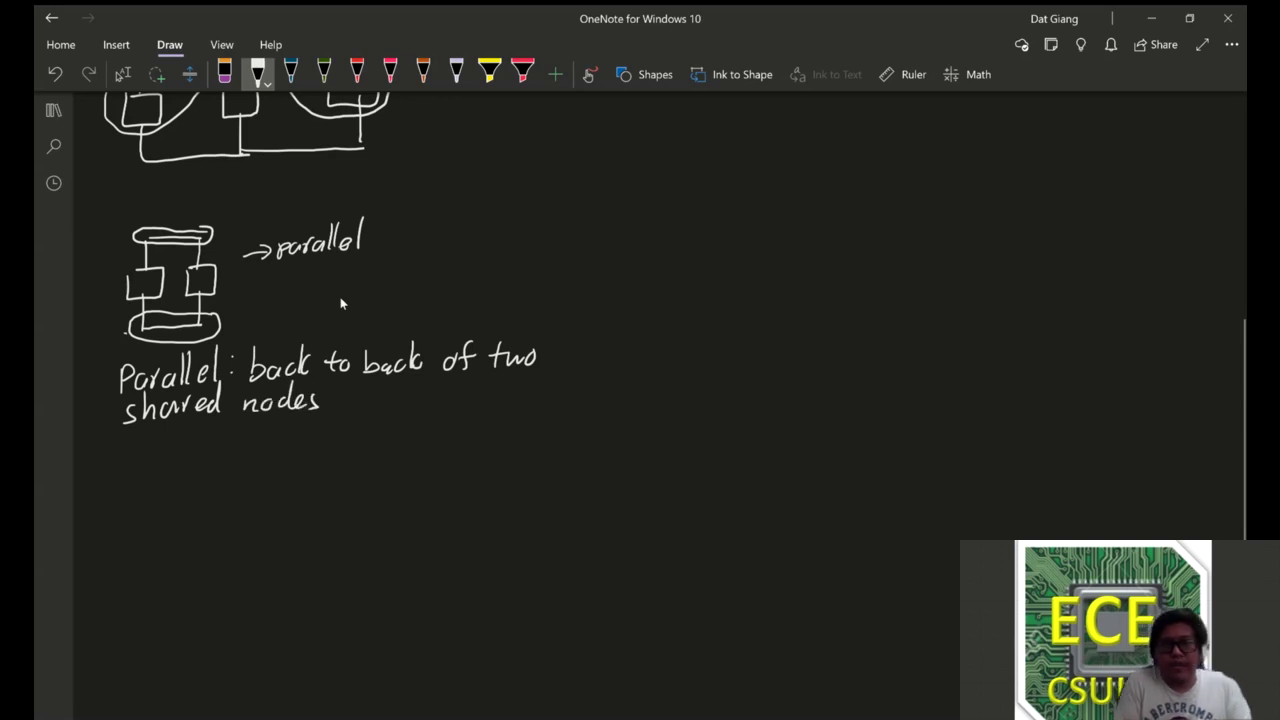
- Erase the '→parallel' label and begin a new branch on the sketch in white ink
click(224, 74)
drag(262, 246, 362, 232)
click(257, 74)
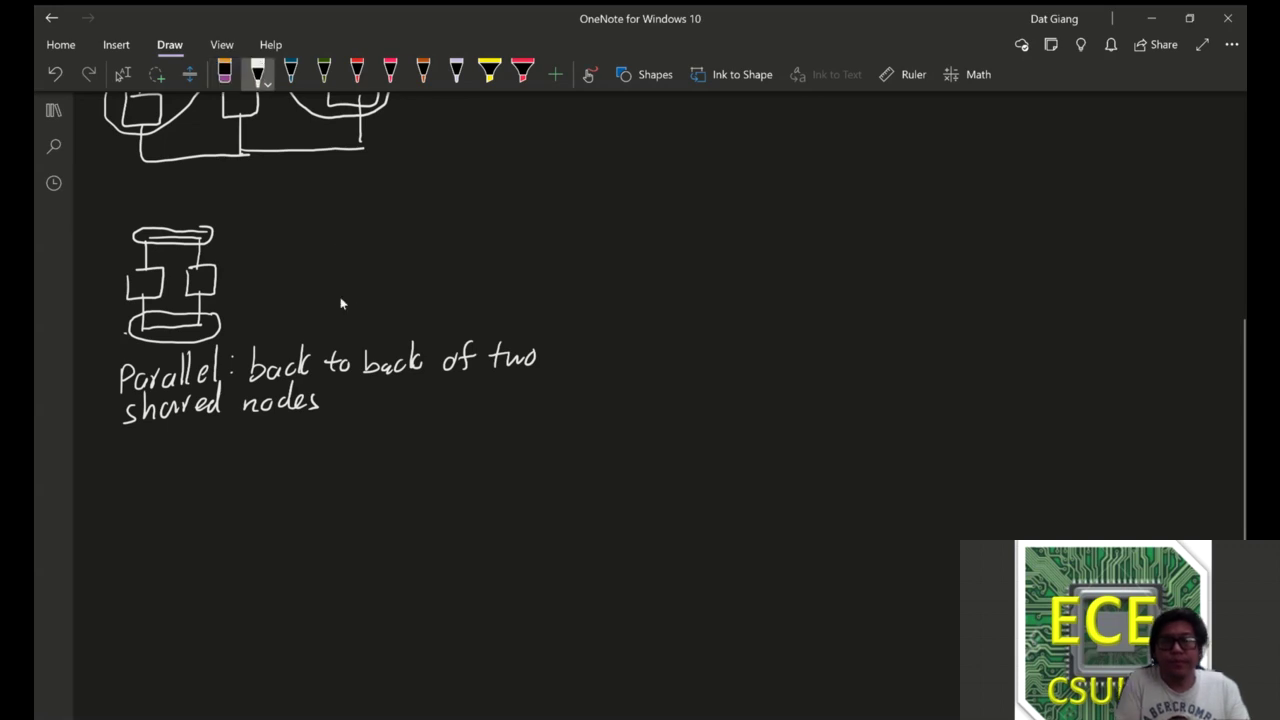
drag(200, 236, 268, 262)
- Draw two more box branches on the parallel sketch
drag(250, 284, 252, 327)
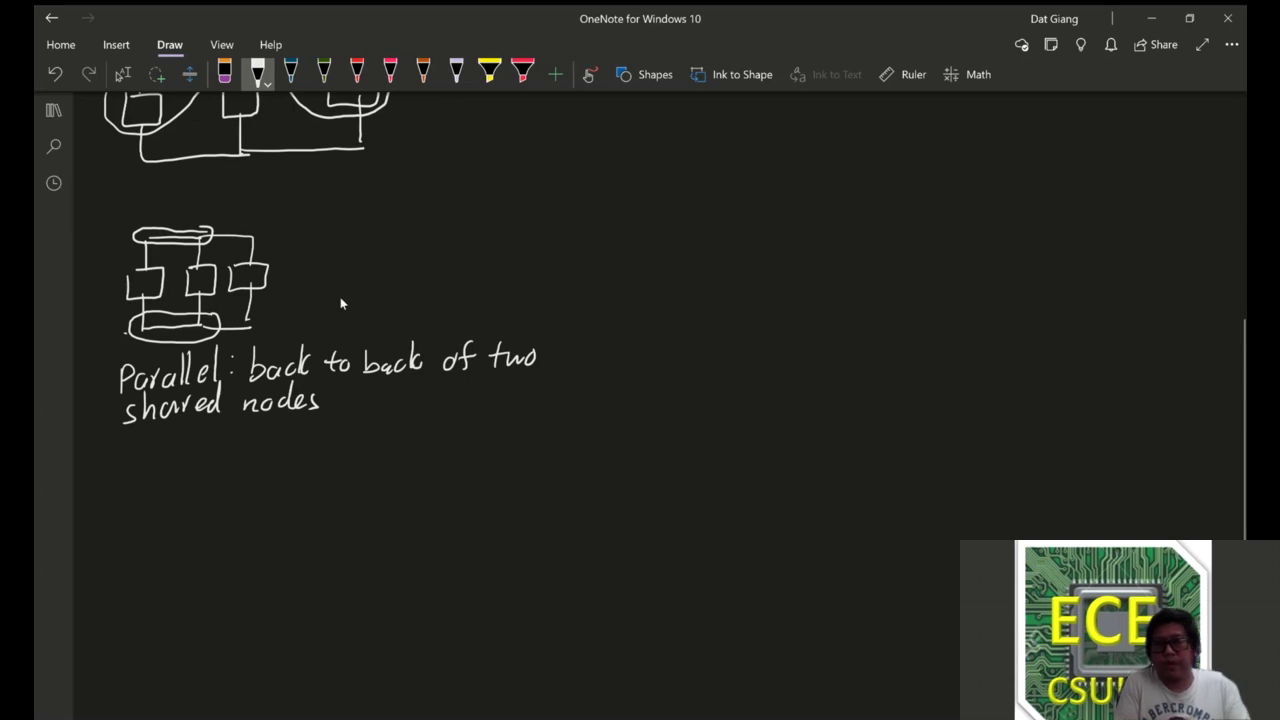
mouse_move(256, 232)
mouse_down()
mouse_move(312, 236)
mouse_move(290, 288)
mouse_up()
mouse_move(290, 288)
mouse_down()
mouse_move(322, 286)
mouse_move(302, 327)
mouse_up()
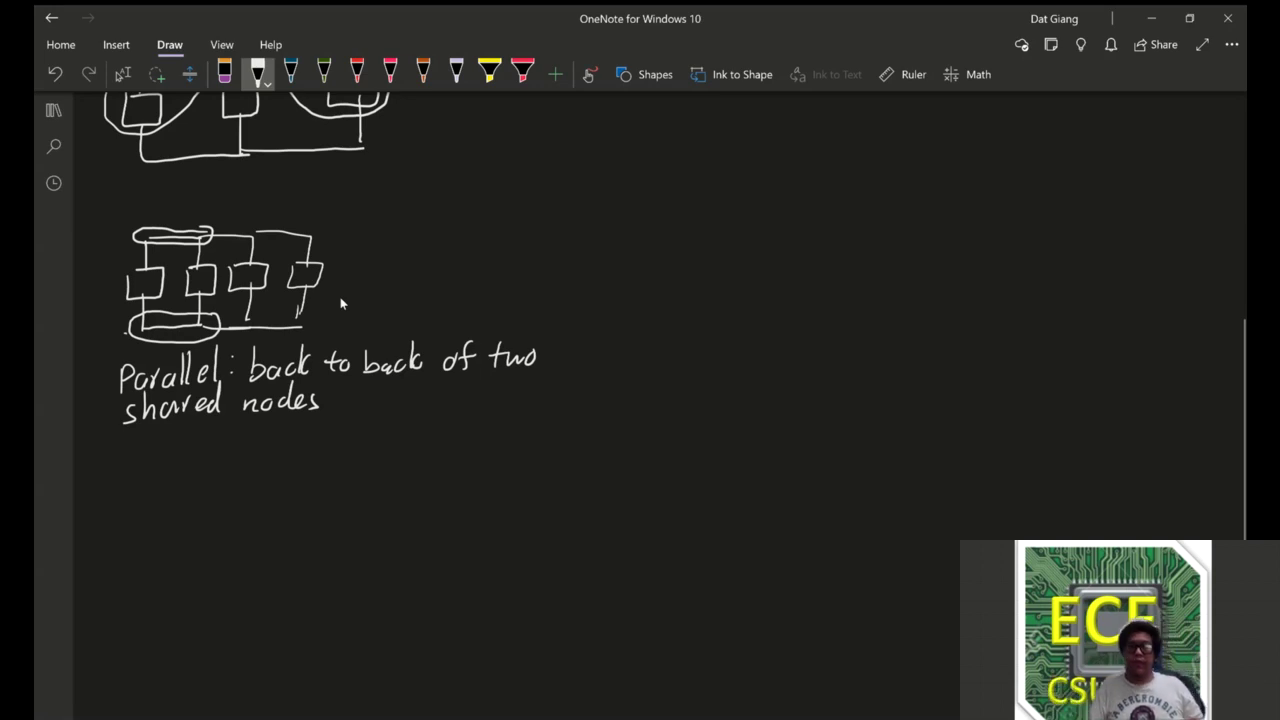
- Write ', without branching' after 'shared nodes'
click(122, 74)
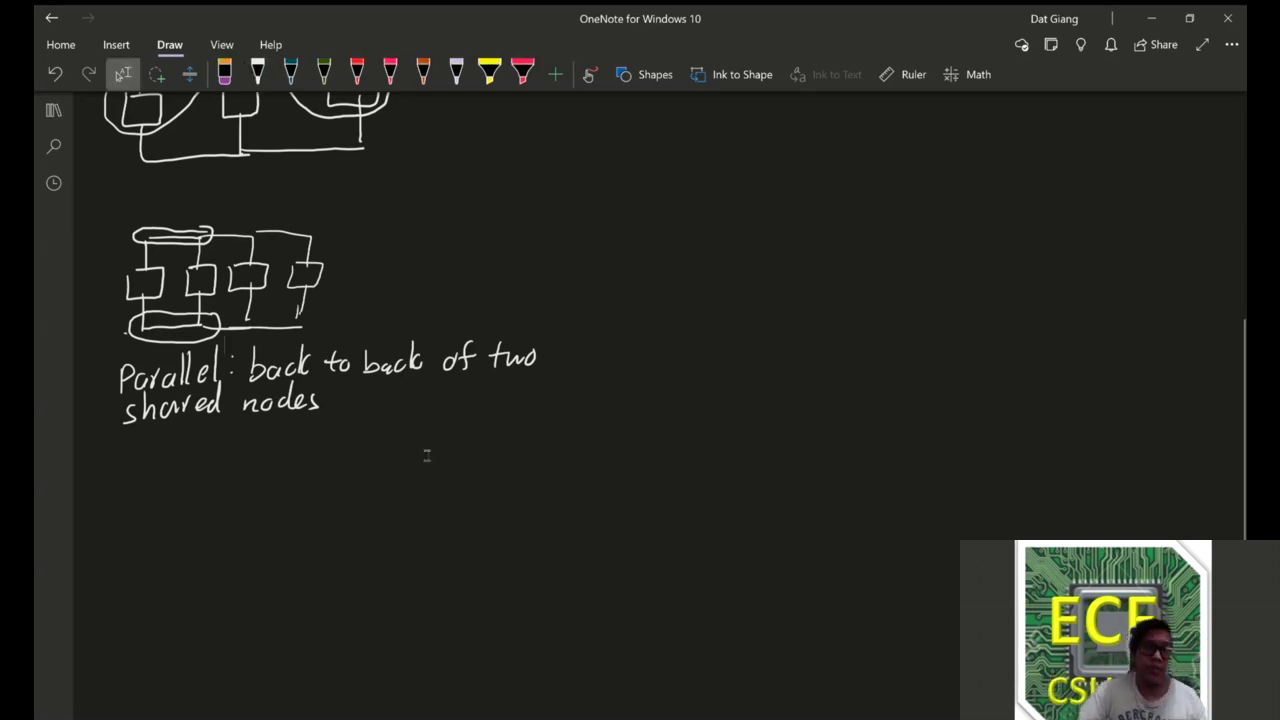
drag(326, 399, 323, 410)
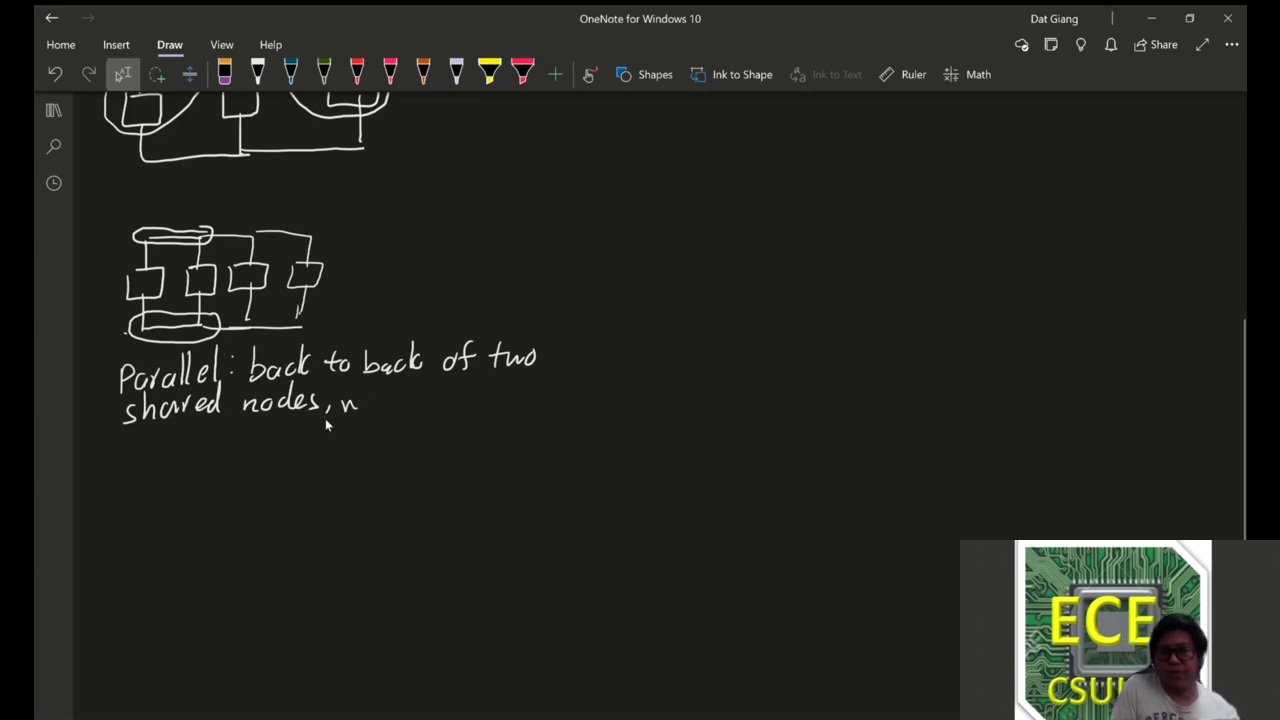
mouse_move(357, 398)
mouse_down()
mouse_move(462, 404)
mouse_move(478, 392)
mouse_move(506, 404)
mouse_up()
drag(516, 392, 514, 404)
drag(523, 362, 533, 404)
drag(541, 392, 568, 417)
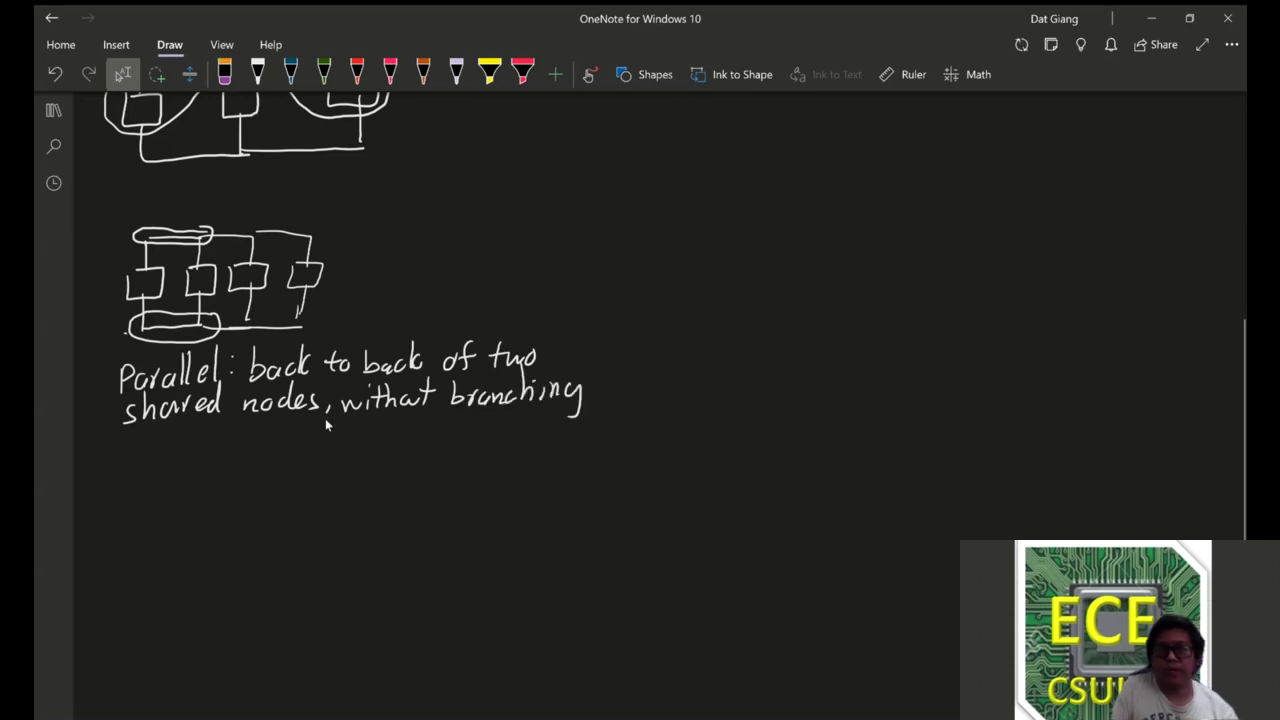
scroll(489, 377, down, 2)
scroll(489, 377, up, 4)
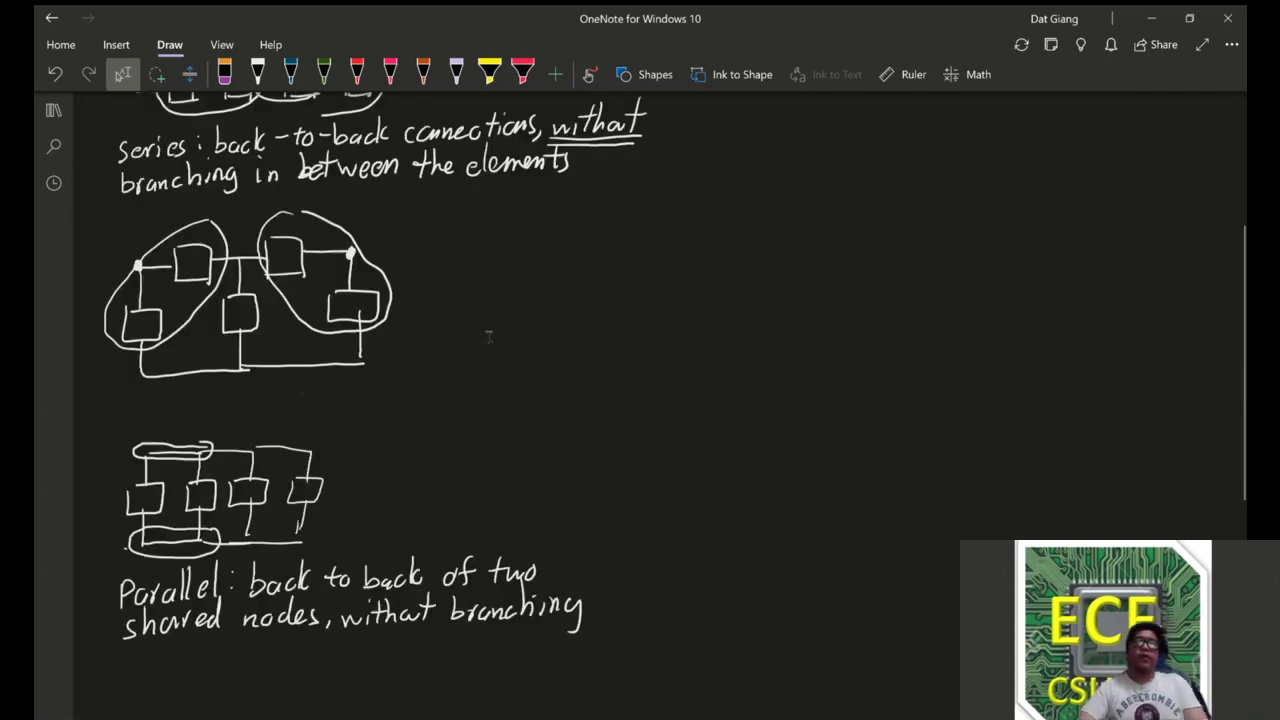
- Draw an arrow pointing at the upper circuit and undo a stray curved stroke
mouse_move(484, 348)
mouse_down()
mouse_move(526, 348)
mouse_move(448, 337)
mouse_up()
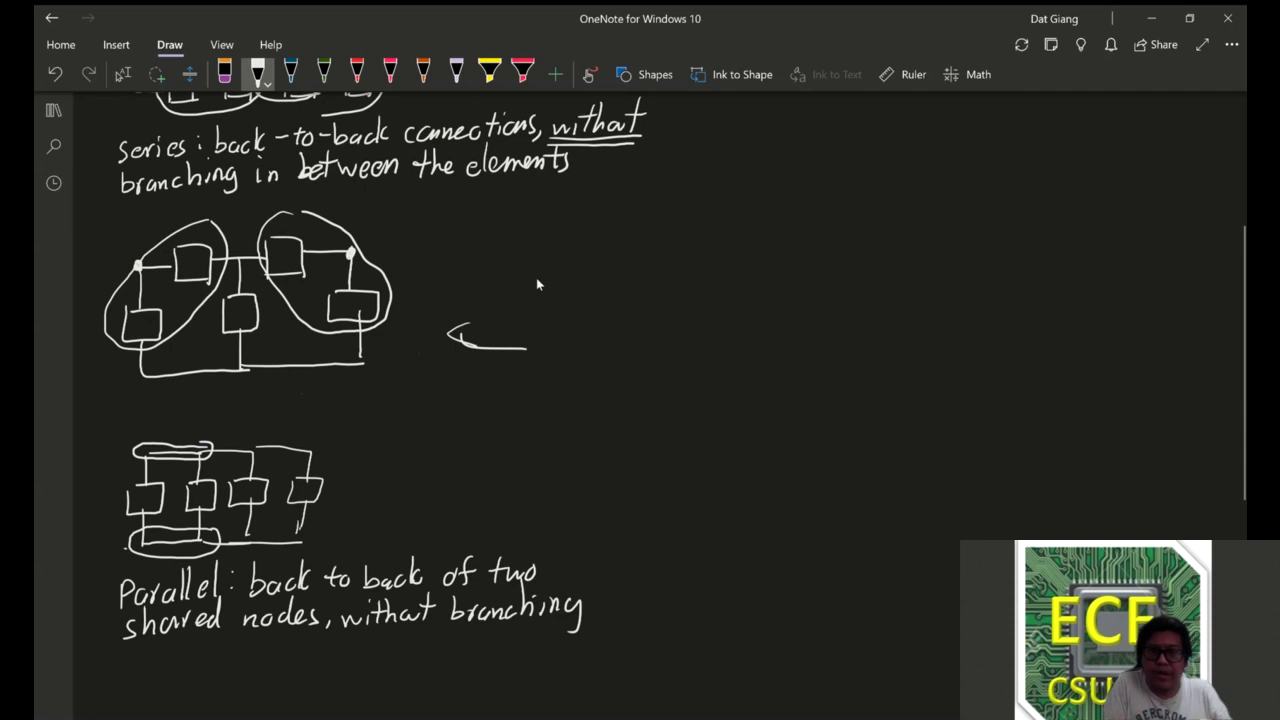
mouse_move(254, 238)
mouse_down()
mouse_move(228, 266)
mouse_move(218, 345)
mouse_up()
key(ctrl+z)
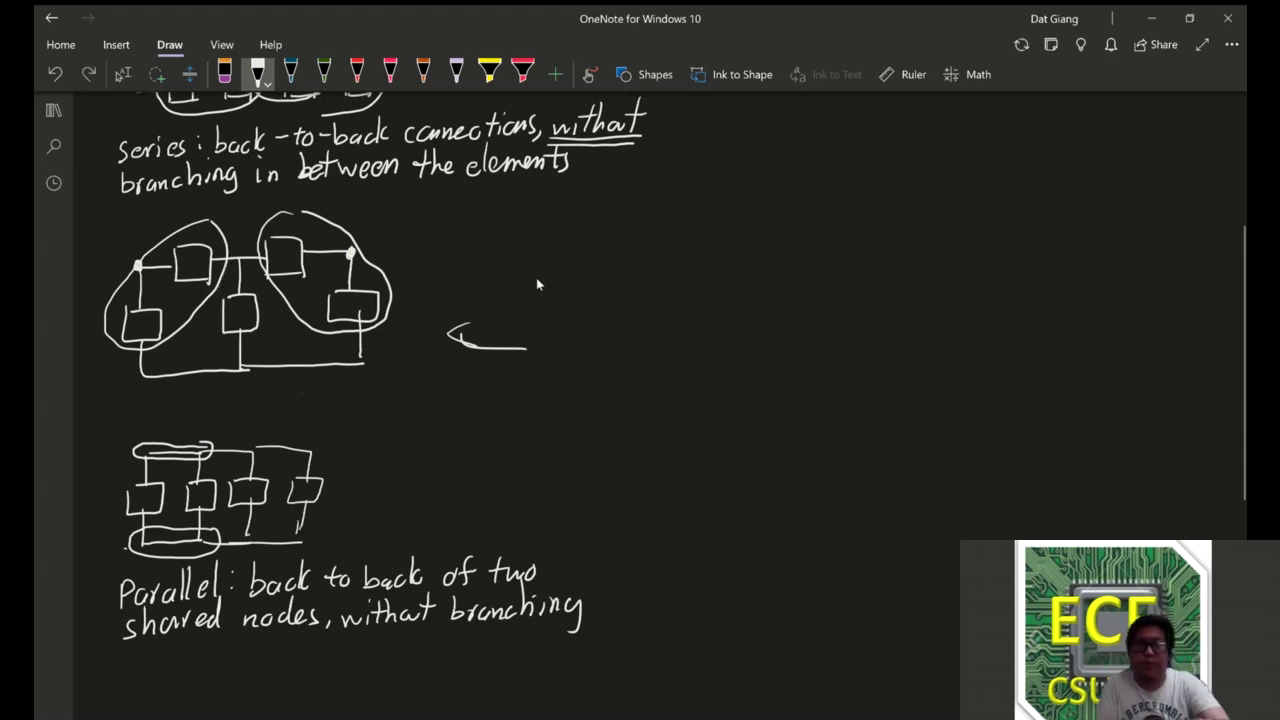
- Loop the circuit's right group in blue ink and its left group in green
click(290, 72)
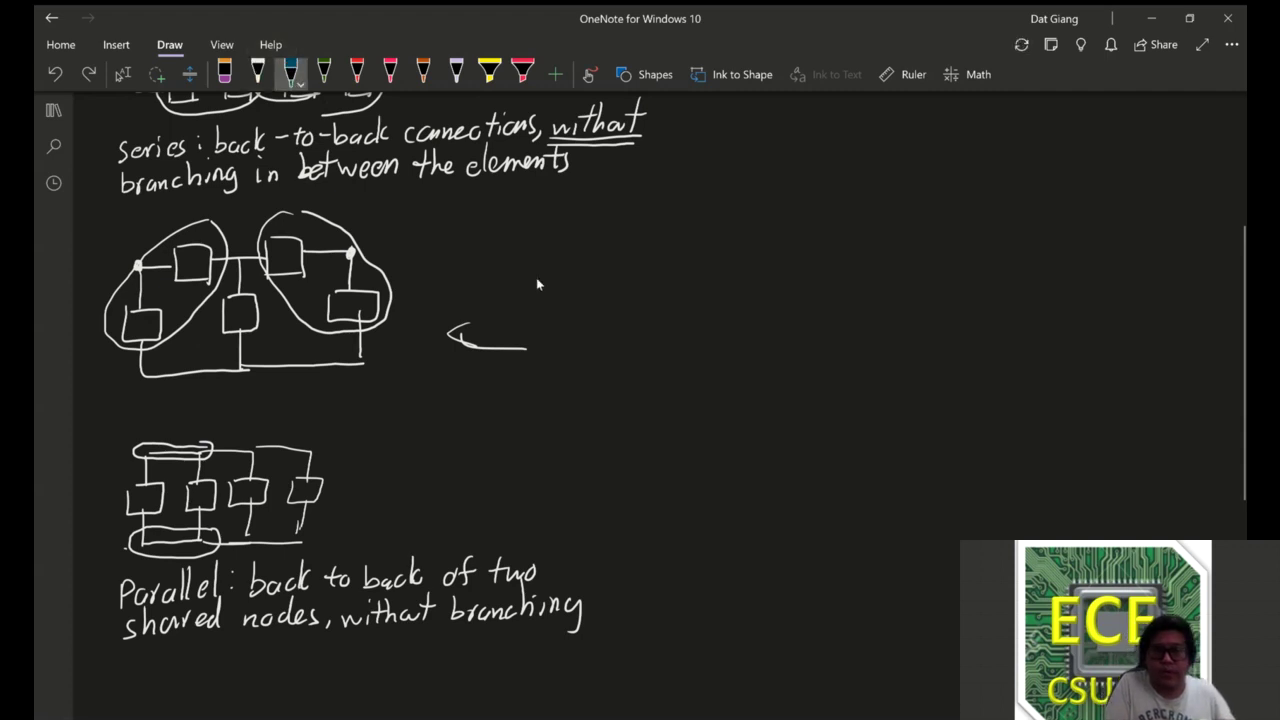
mouse_move(288, 212)
mouse_down()
mouse_move(222, 285)
mouse_move(222, 362)
mouse_move(340, 384)
mouse_move(377, 347)
mouse_move(282, 216)
mouse_up()
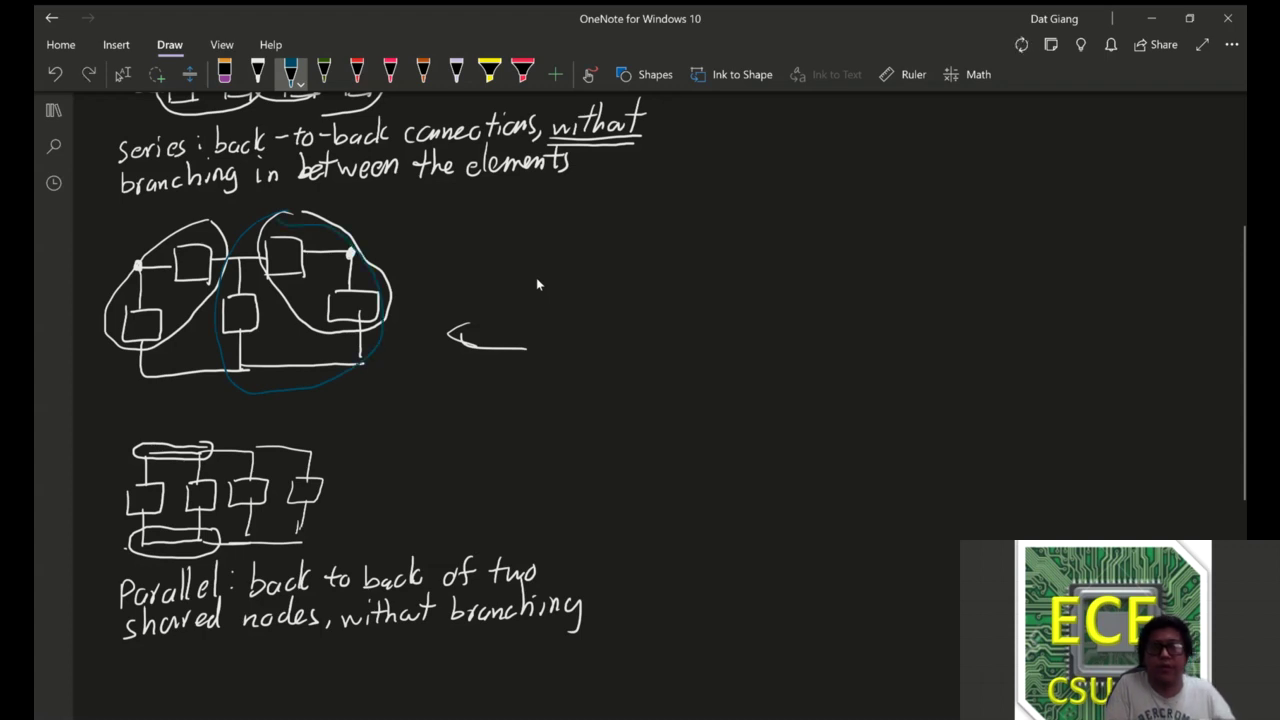
click(323, 72)
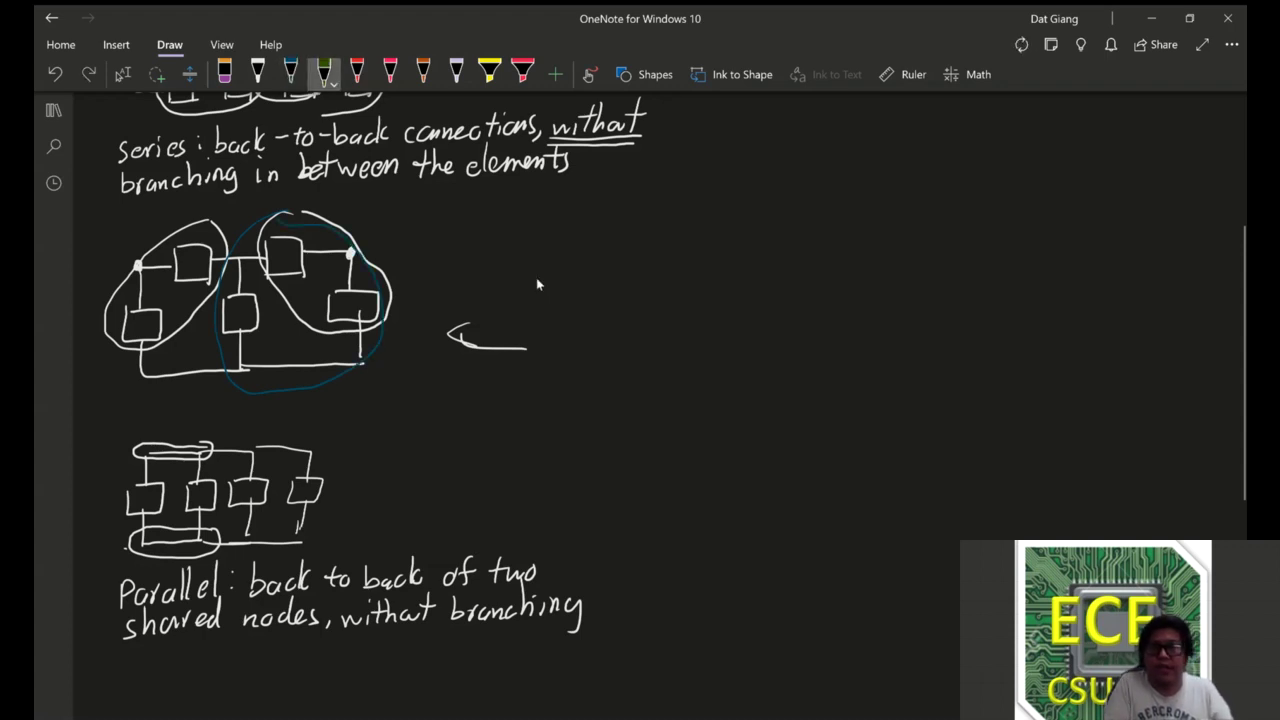
mouse_move(256, 220)
mouse_down()
mouse_move(138, 228)
mouse_move(104, 336)
mouse_move(190, 392)
mouse_move(222, 364)
mouse_up()
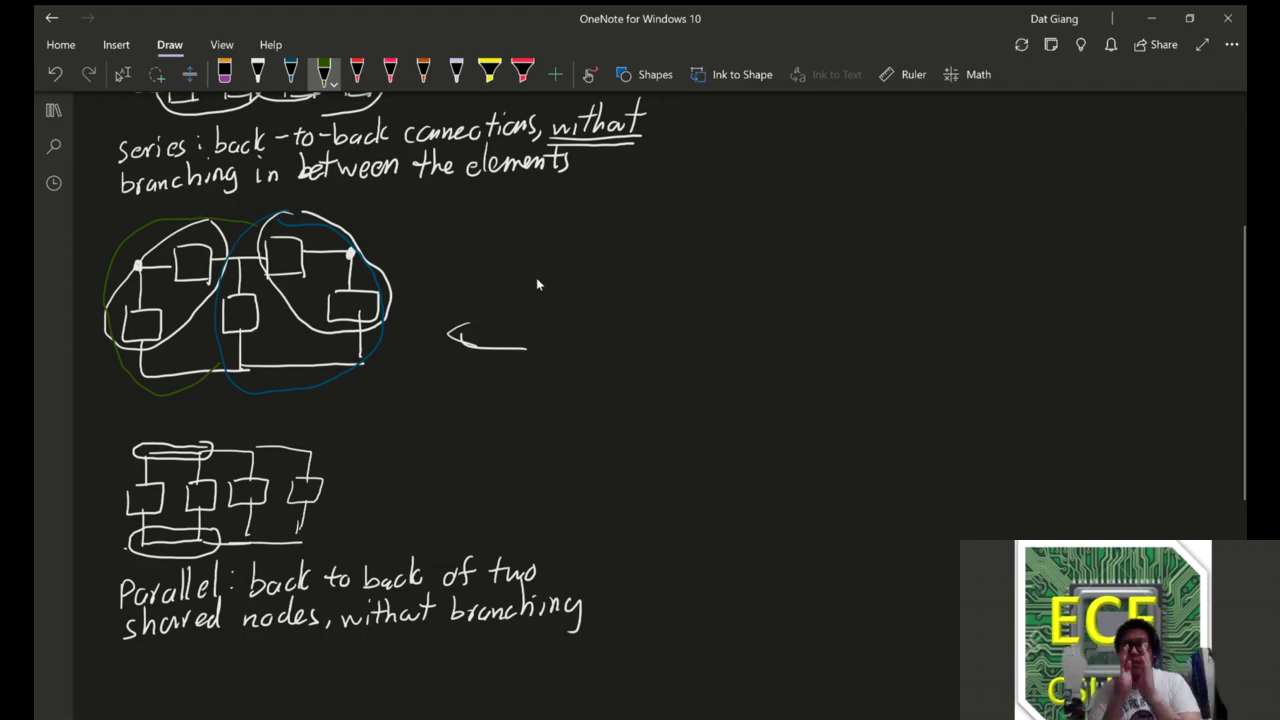
click(257, 74)
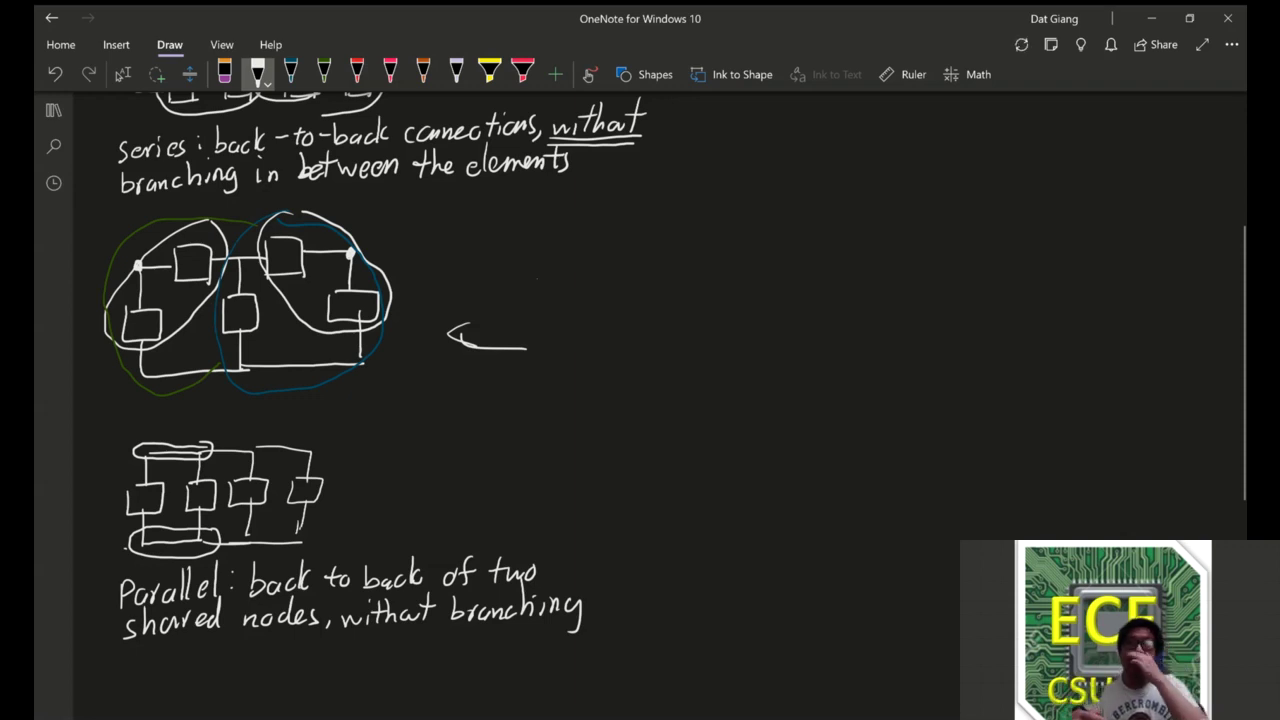
click(123, 74)
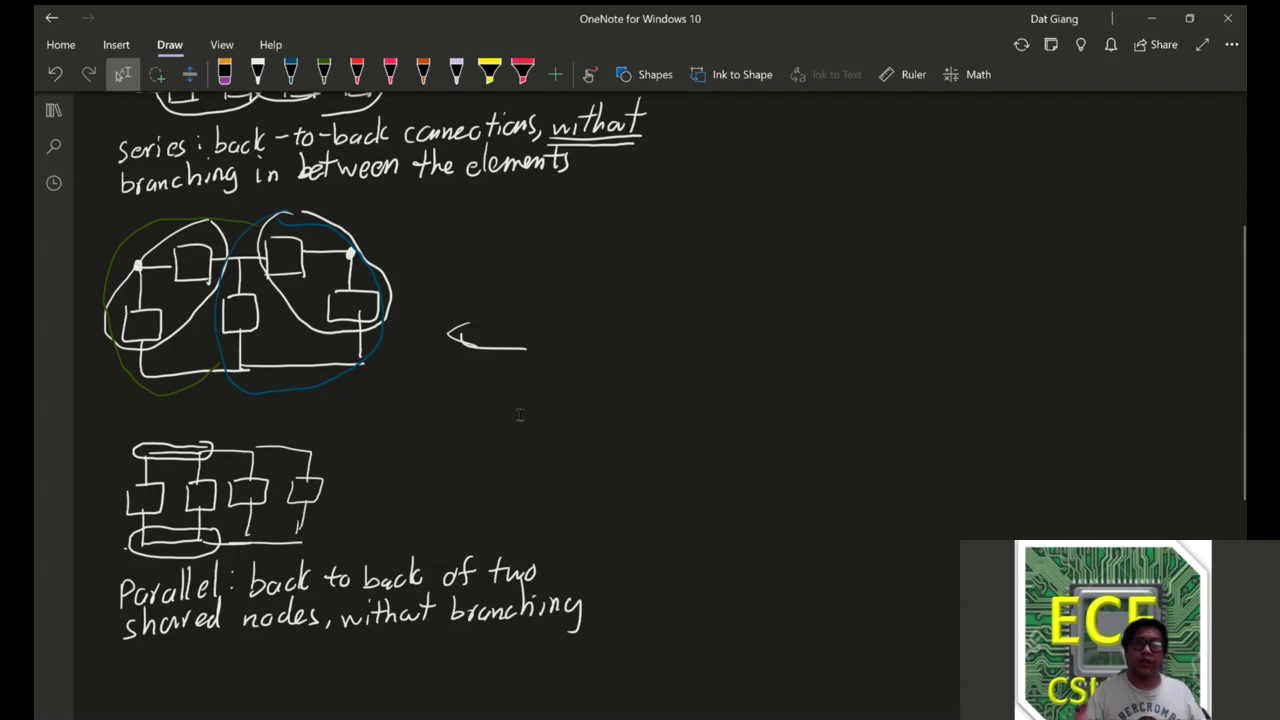
key(alt+d)
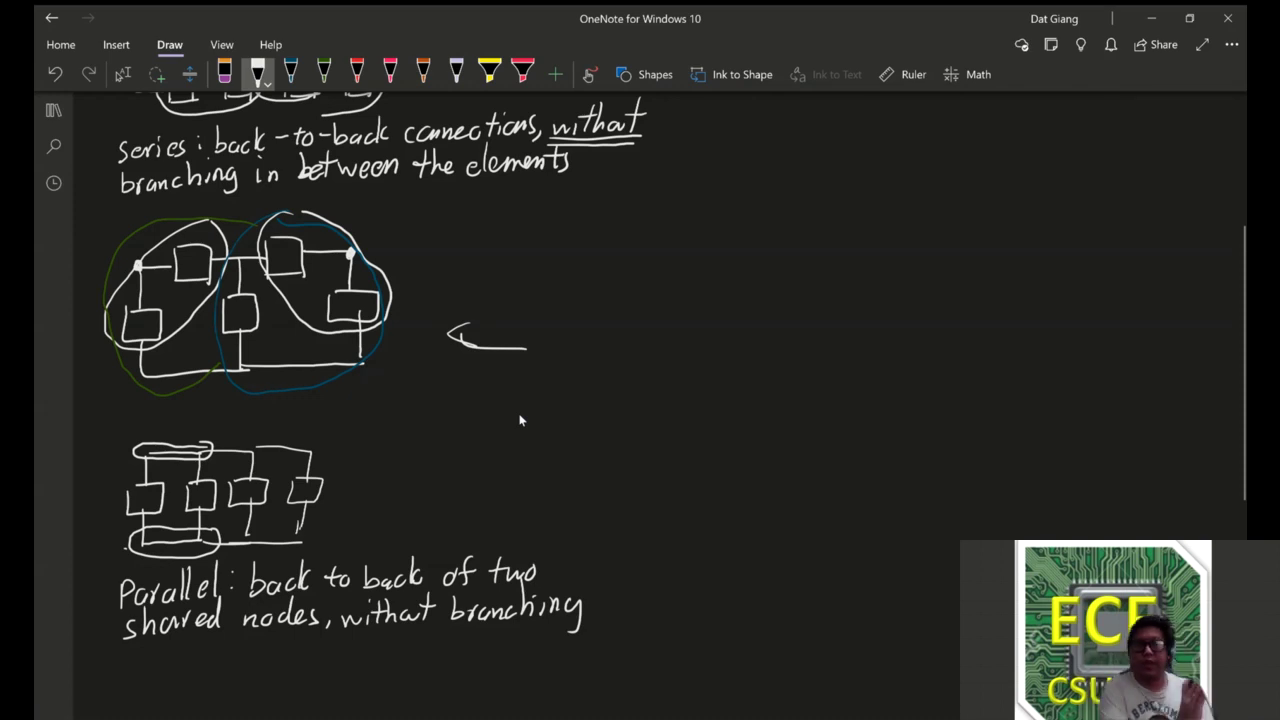
scroll(560, 460, down, 5)
key(alt+d)
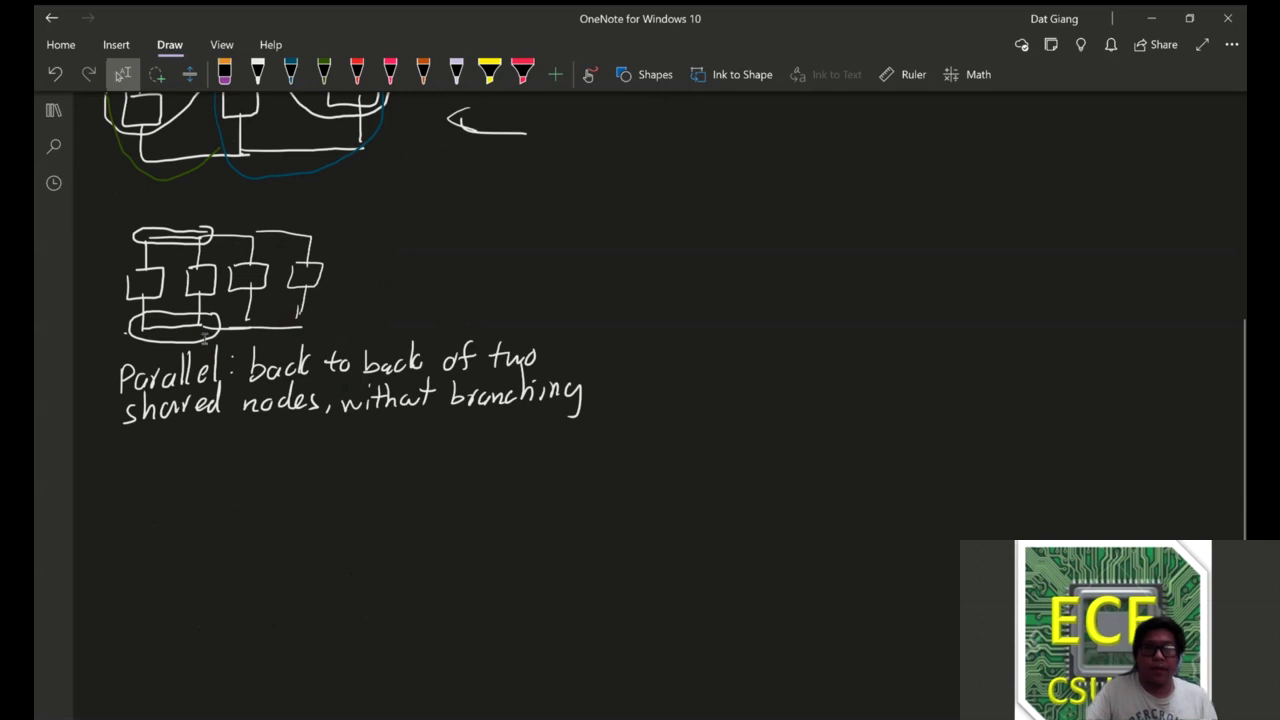